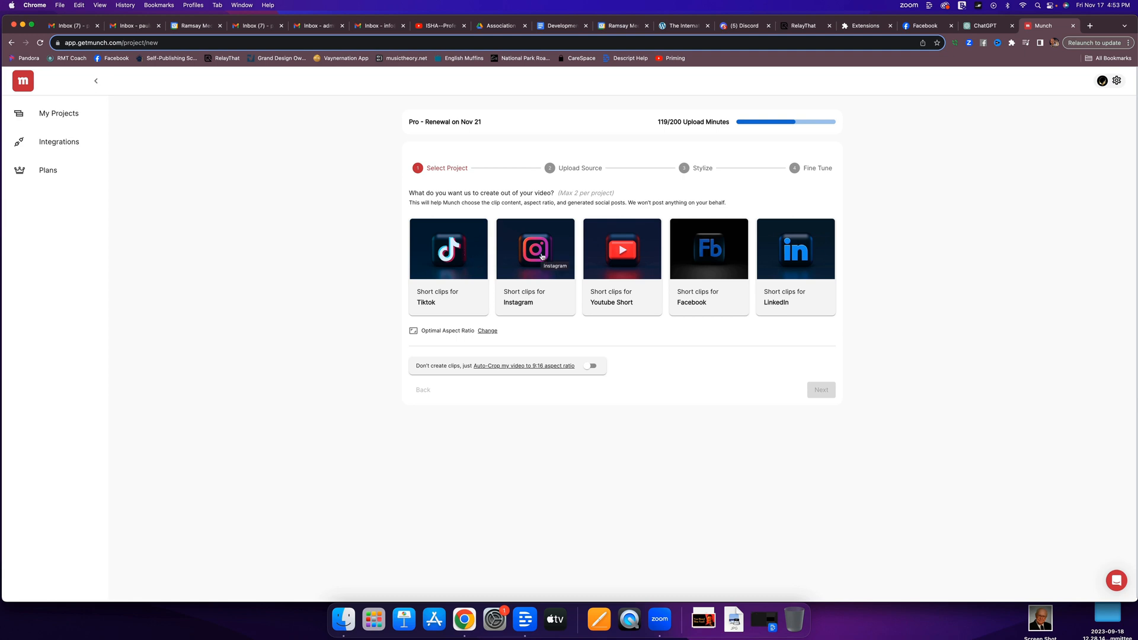
Choose Instagram and Youtube Short as the clip formats for the new project and continue to the source upload.
{"action": "left_click", "coordinate": [541, 256]}
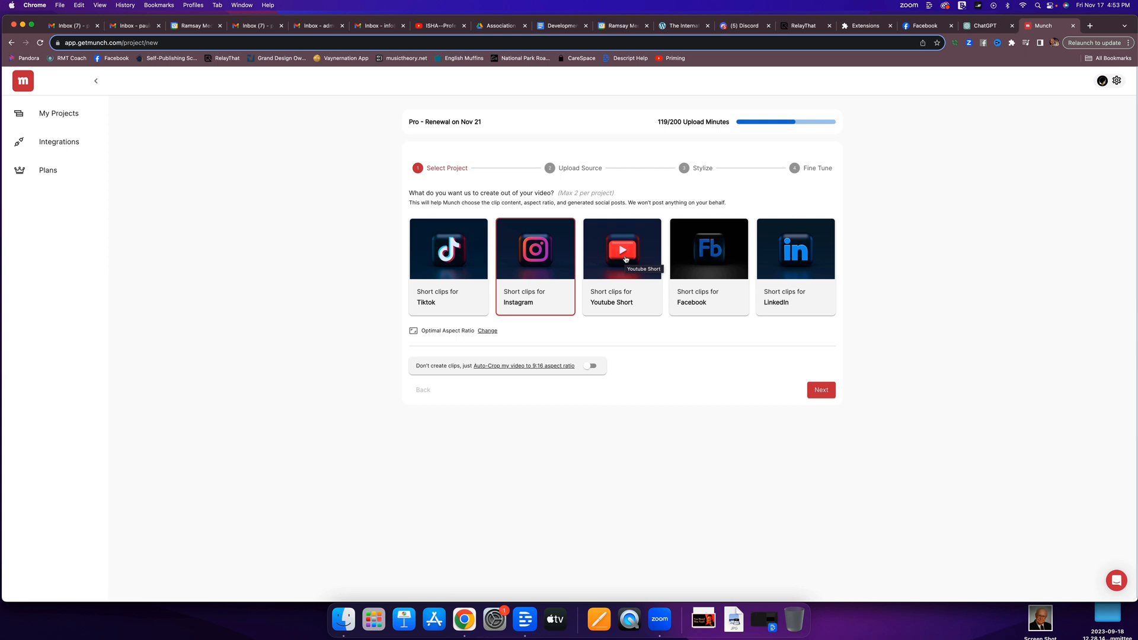
{"action": "left_click", "coordinate": [626, 260]}
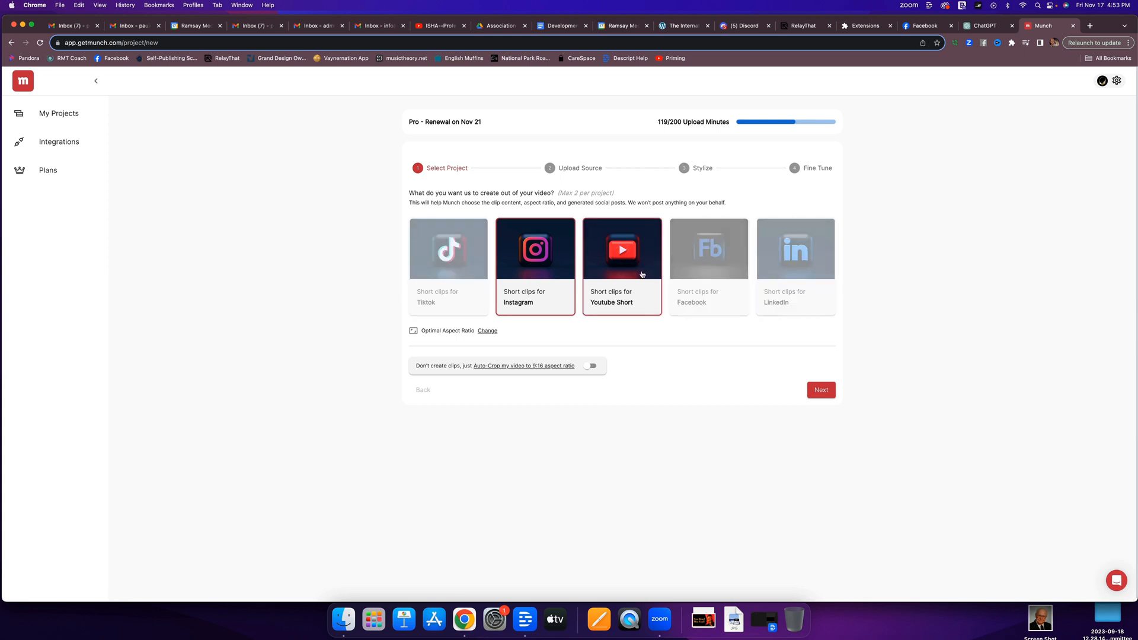
{"action": "left_click", "coordinate": [822, 391]}
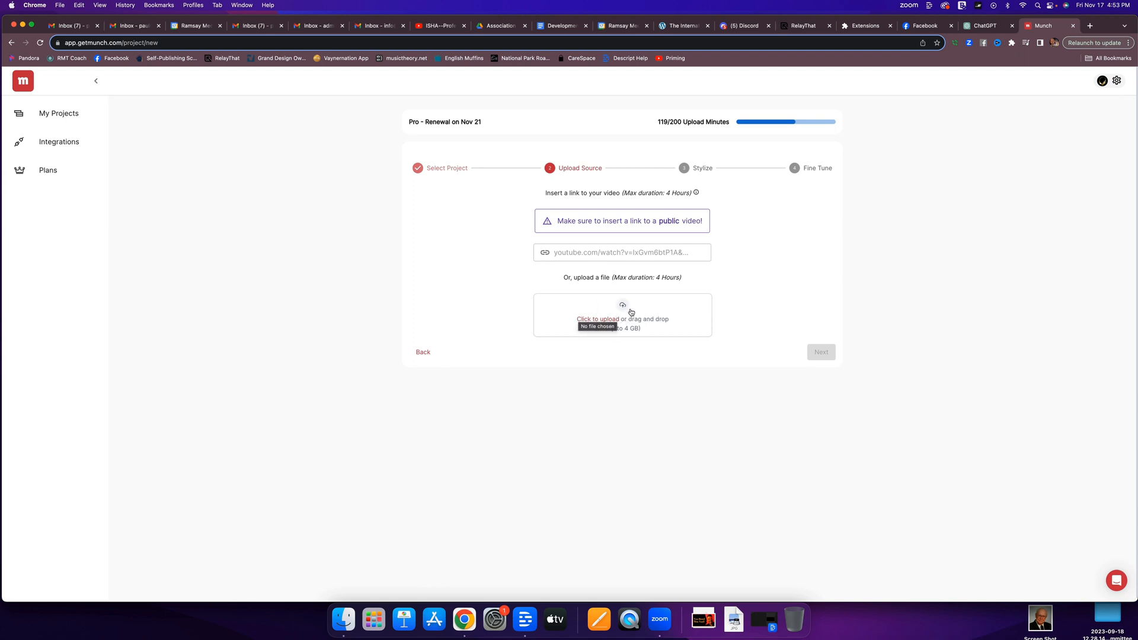
{"action": "left_click", "coordinate": [592, 253]}
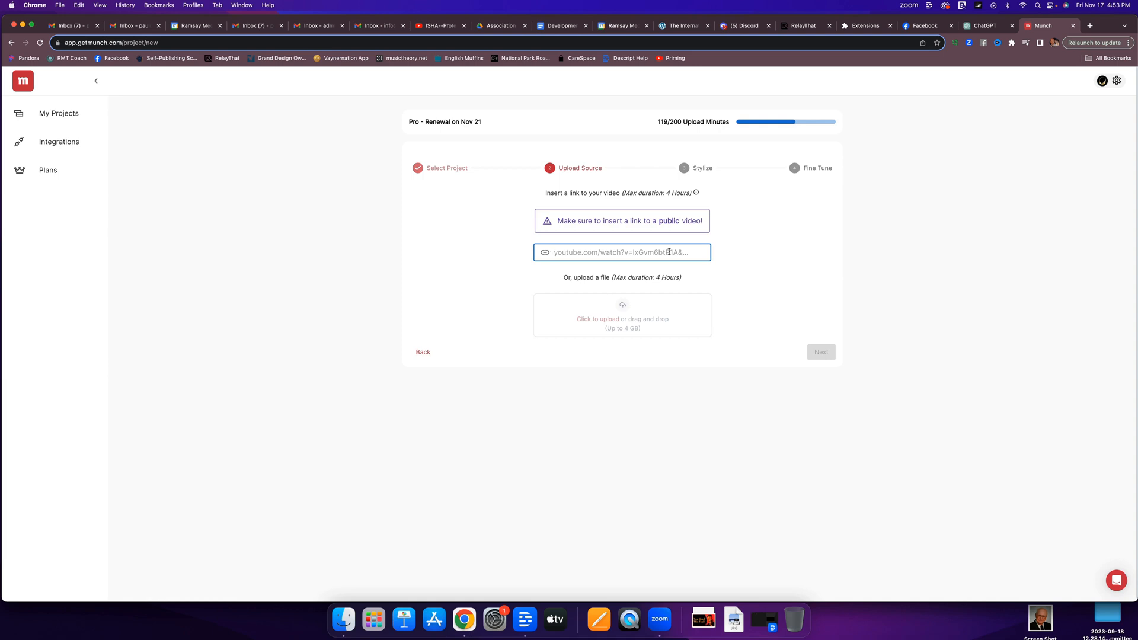
{"action": "type", "text": "https://youtu.be/MnU5vg9QvfM"}
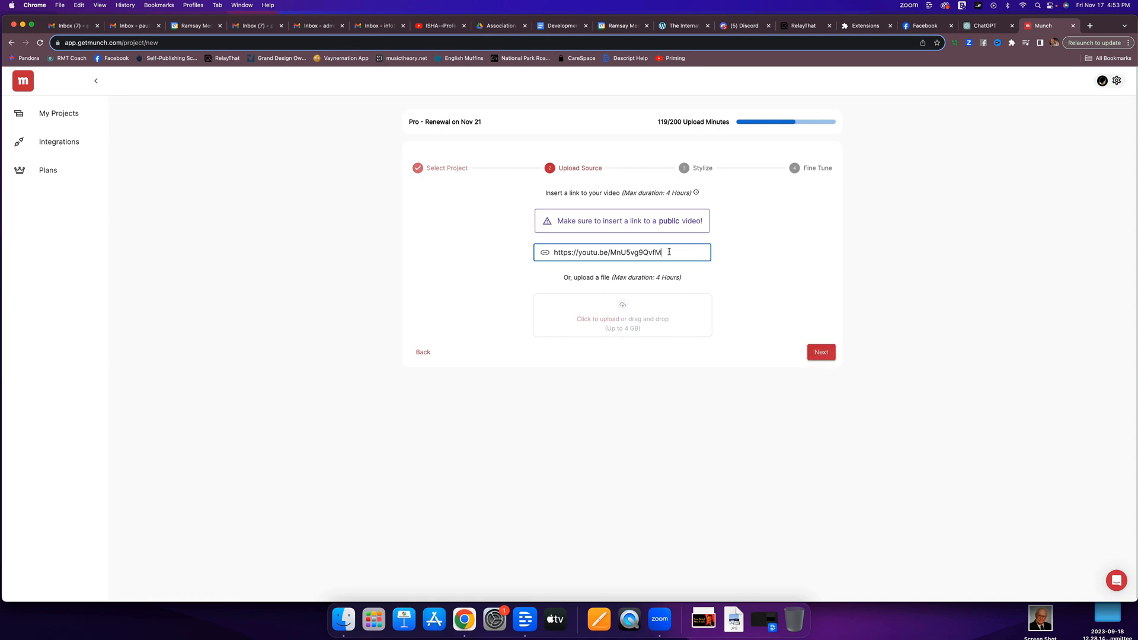
{"action": "left_click", "coordinate": [824, 352]}
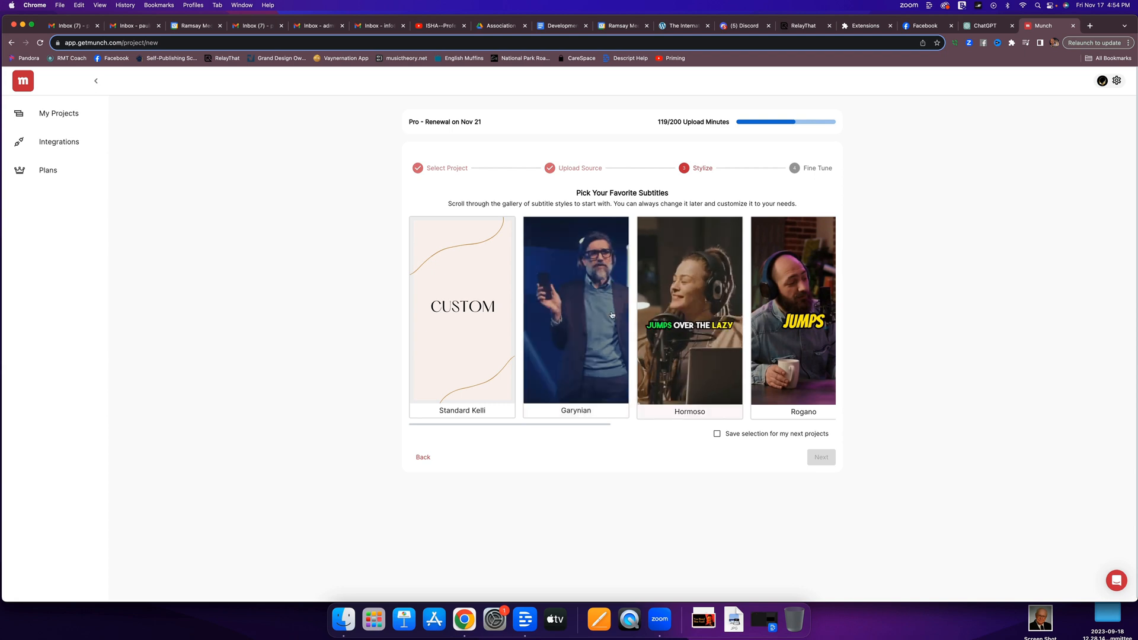
Pick the Rogano subtitle style for the project and continue to fine tuning.
{"action": "scroll", "coordinate": [712, 323], "scroll_direction": "right", "scroll_amount": 5}
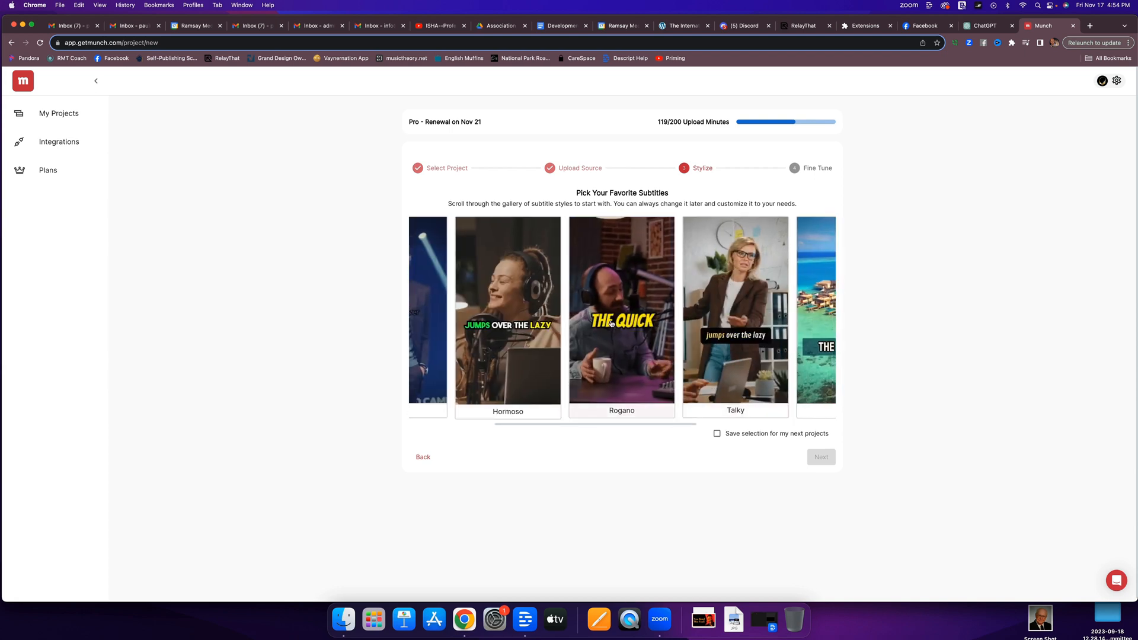
{"action": "left_click", "coordinate": [619, 322]}
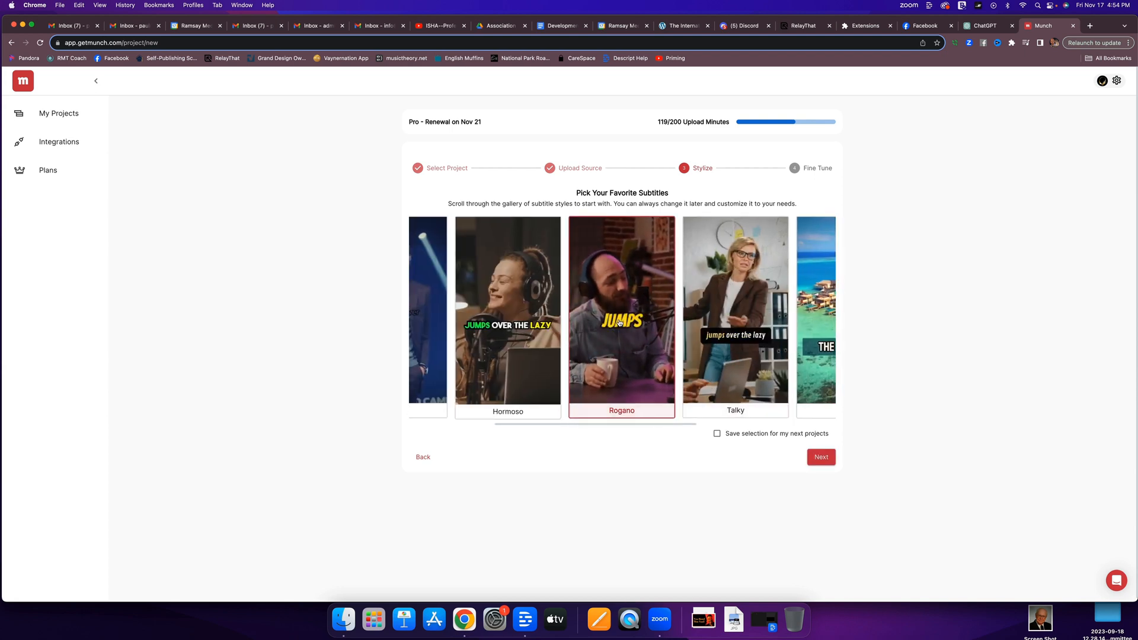
{"action": "left_click", "coordinate": [821, 458]}
Name the project "Pro Membership Launch Content".
{"action": "left_click", "coordinate": [585, 205]}
{"action": "type", "text": "P"}
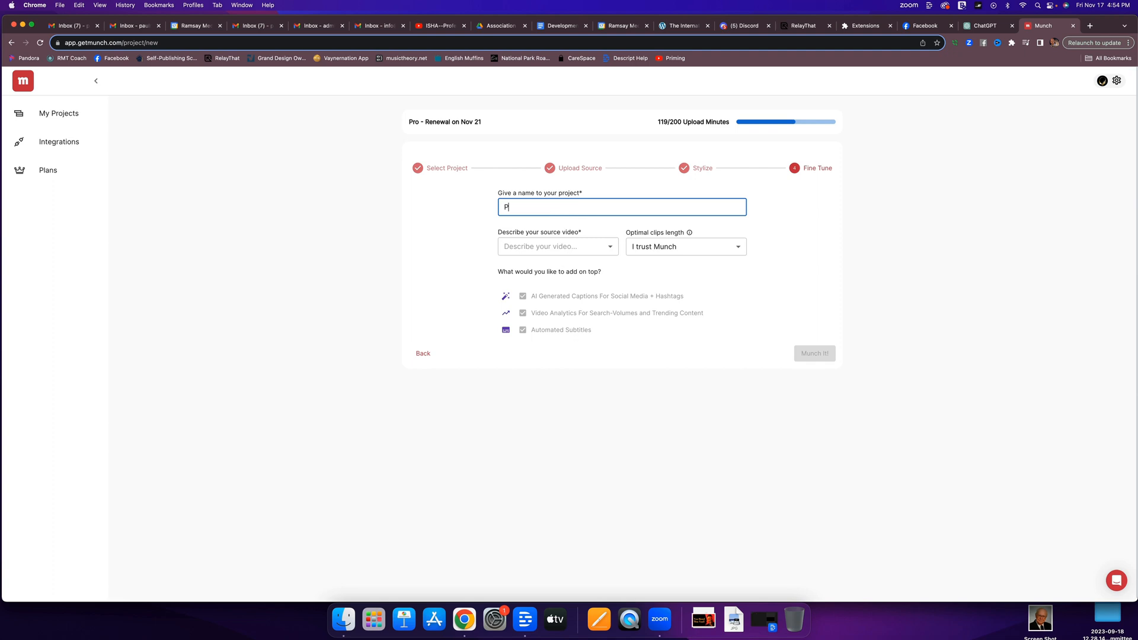
{"action": "type", "text": "ro Membership Launch Content"}
Describe the source video as a Webinar.
{"action": "left_click", "coordinate": [554, 246]}
{"action": "left_click", "coordinate": [524, 268]}
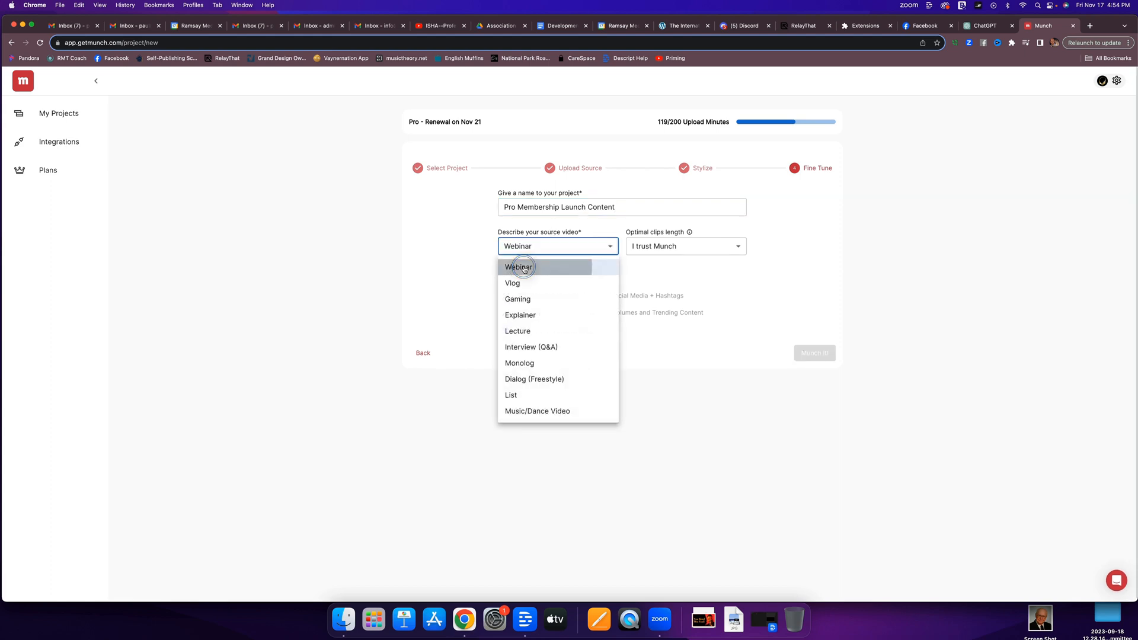
{"action": "left_click", "coordinate": [611, 247]}
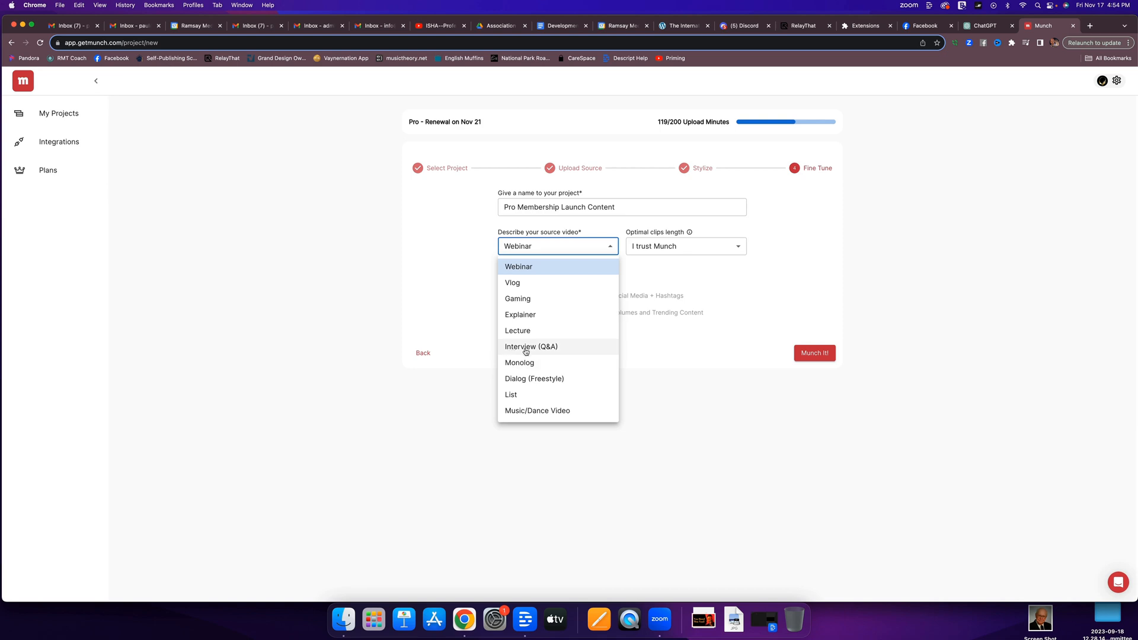
{"action": "left_click", "coordinate": [528, 249]}
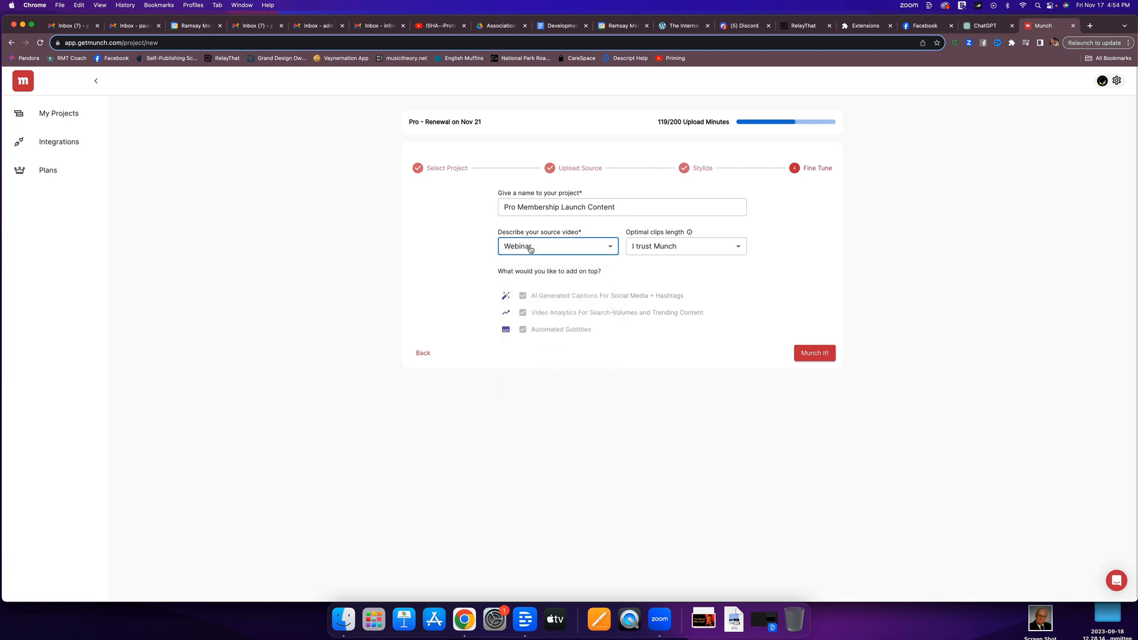
Keep the optimal clips length at "I trust Munch" and submit the project for processing.
{"action": "left_click", "coordinate": [739, 248]}
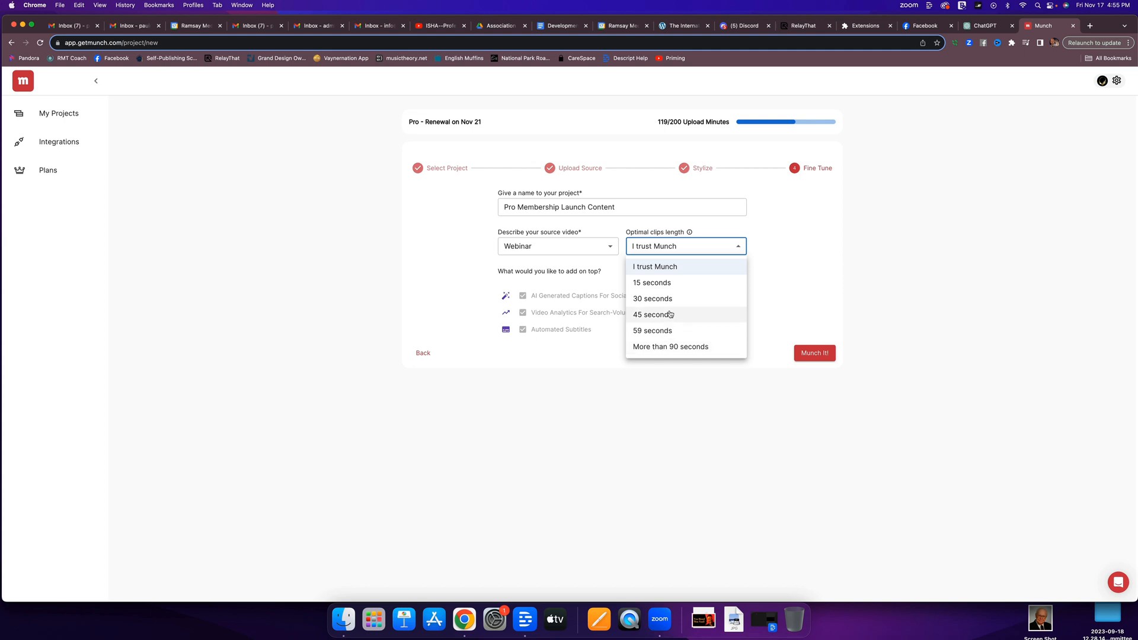
{"action": "left_click", "coordinate": [739, 247]}
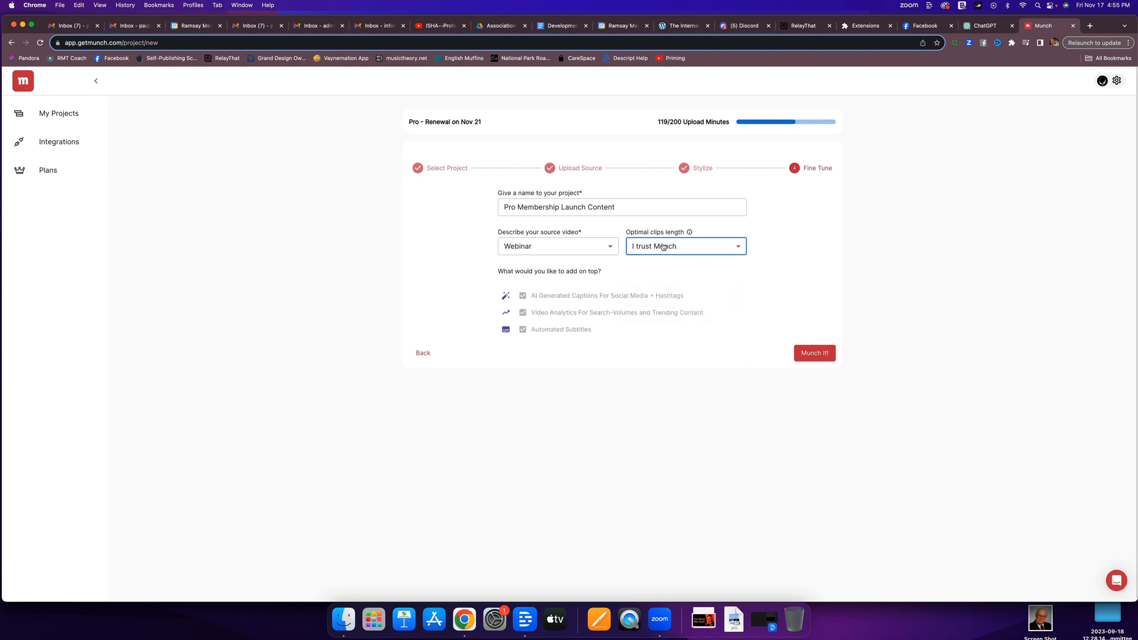
{"action": "left_click", "coordinate": [814, 354]}
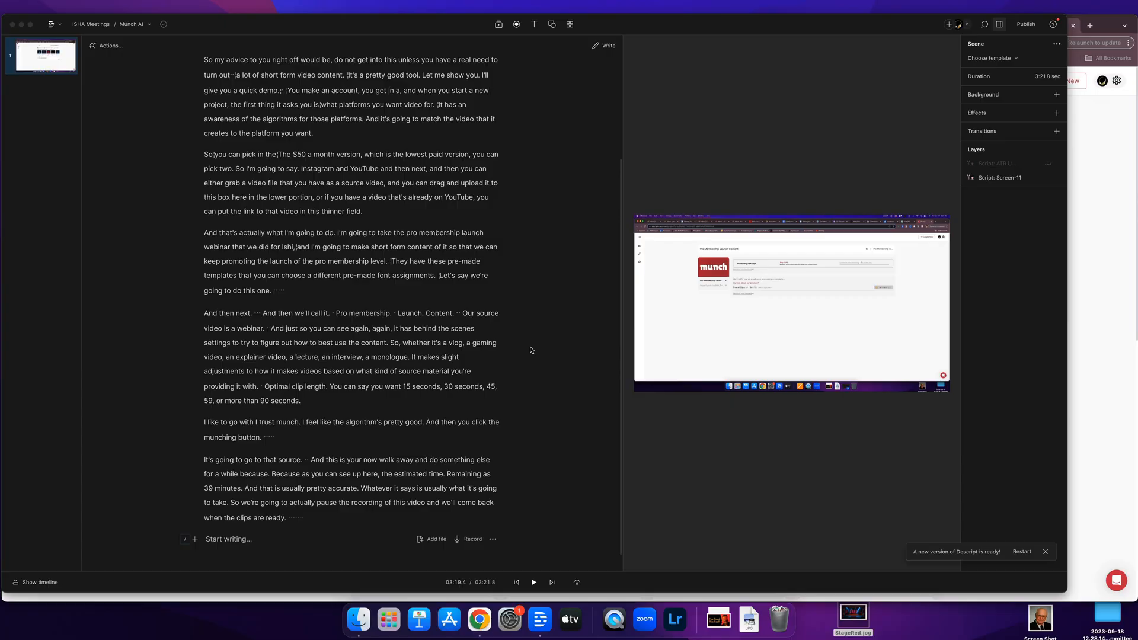
Look through the first clips generated for the Pro Membership Launch Content project.
{"action": "key", "text": "super+m"}
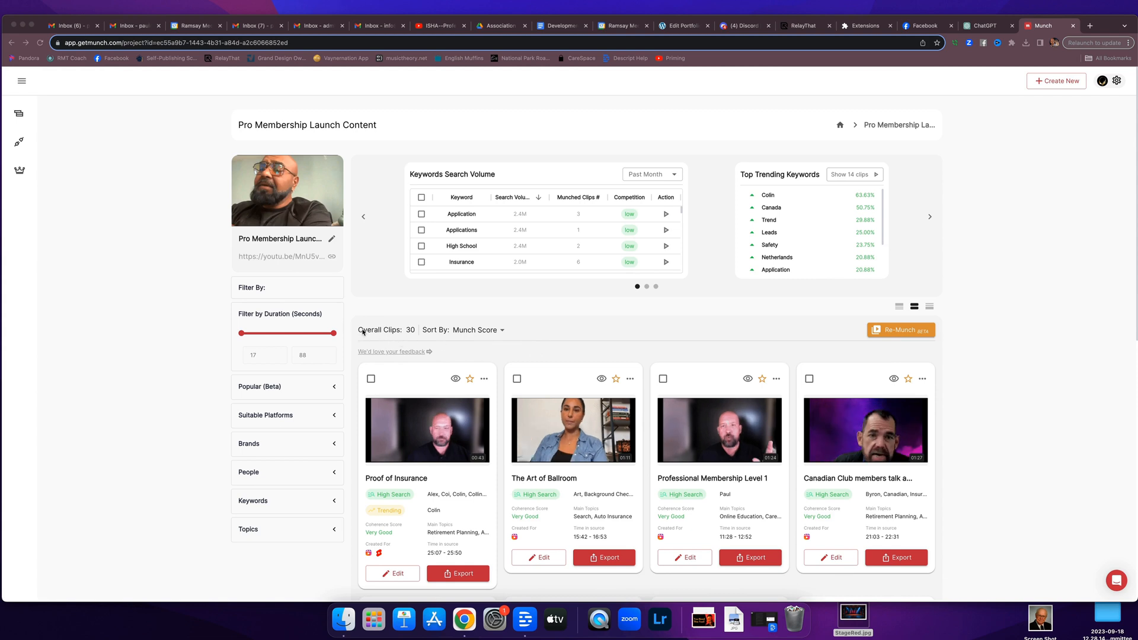
{"action": "scroll", "coordinate": [362, 331], "scroll_direction": "down", "scroll_amount": 2}
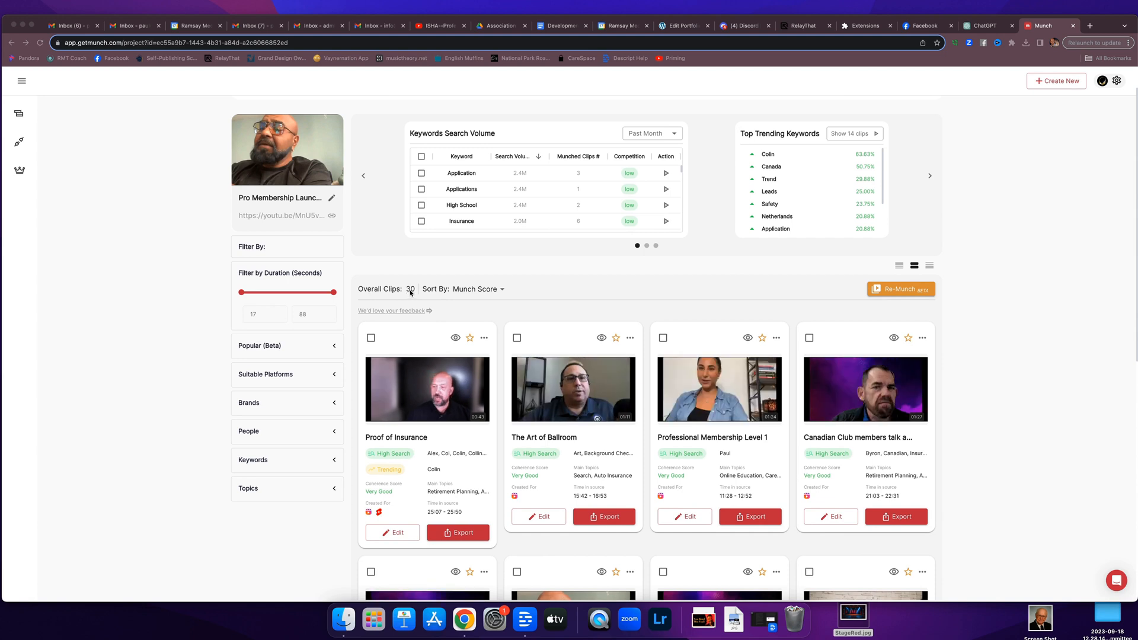
{"action": "scroll", "coordinate": [410, 294], "scroll_direction": "down", "scroll_amount": 1}
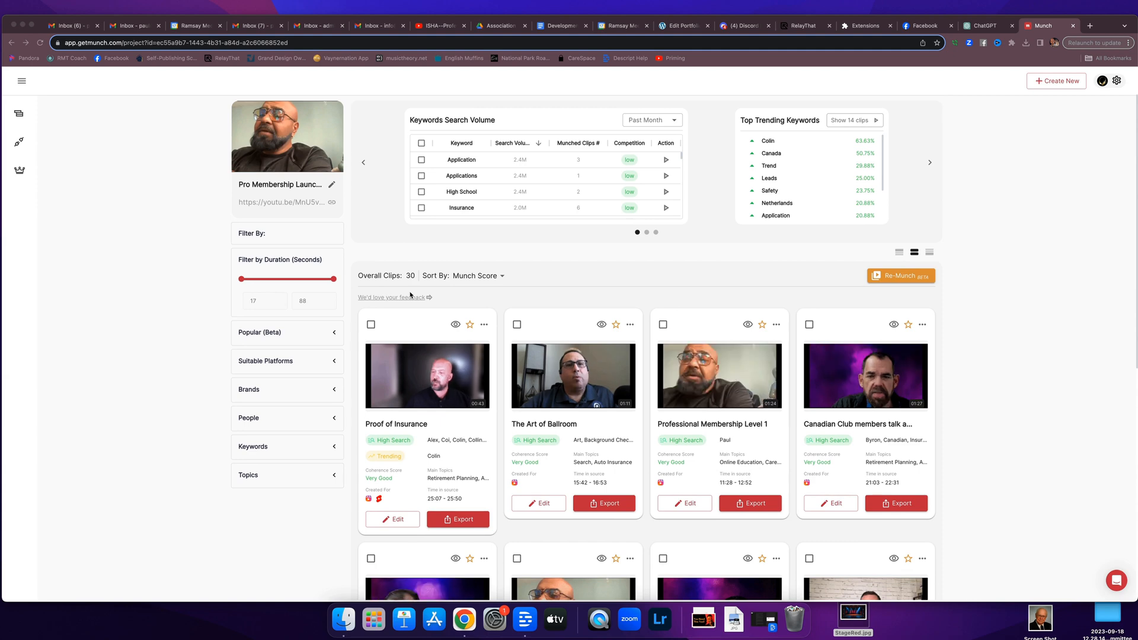
{"action": "scroll", "coordinate": [411, 295], "scroll_direction": "down", "scroll_amount": 10}
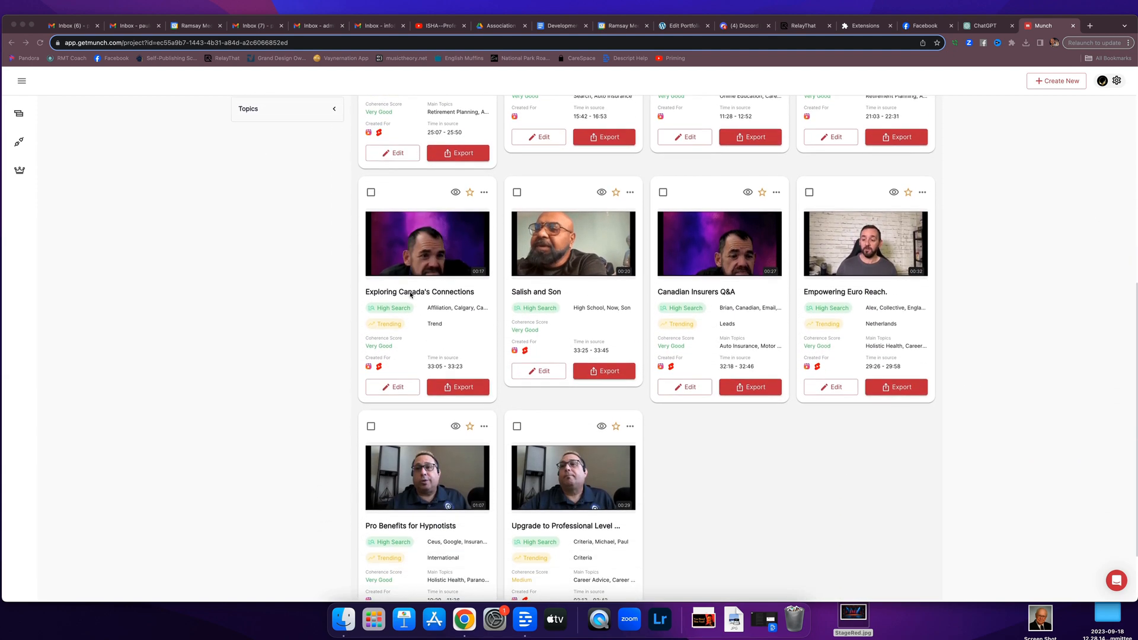
{"action": "scroll", "coordinate": [410, 294], "scroll_direction": "up", "scroll_amount": 8}
{"action": "scroll", "coordinate": [410, 294], "scroll_direction": "up", "scroll_amount": 4}
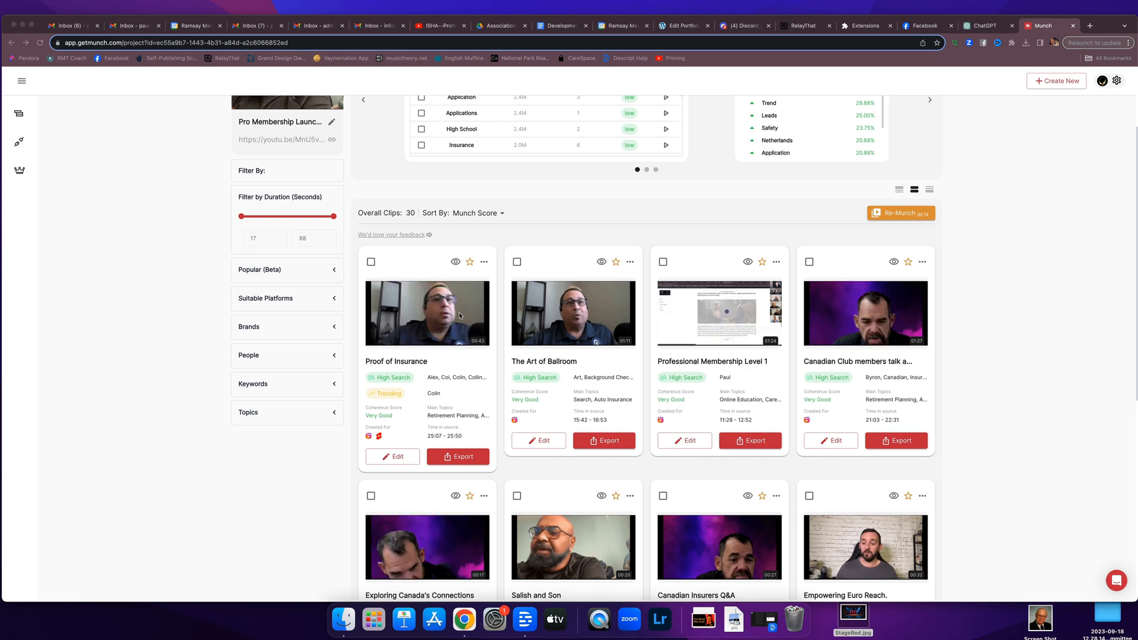
Expand the clip list twice to load the remaining clips and browse through to the end.
{"action": "scroll", "coordinate": [459, 315], "scroll_direction": "down", "scroll_amount": 10}
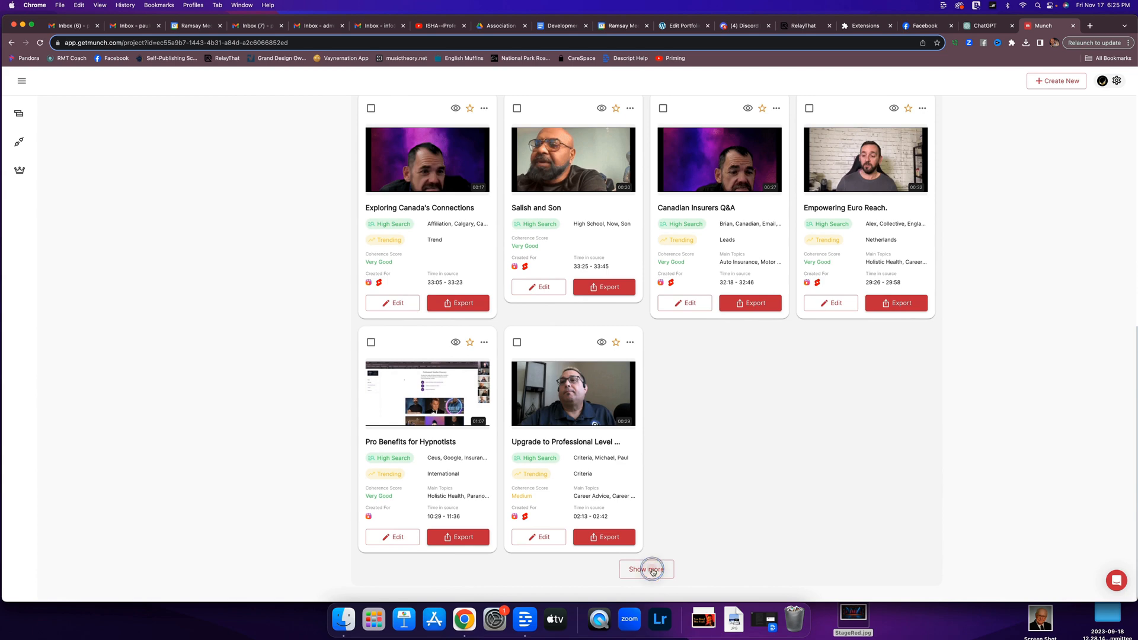
{"action": "left_click", "coordinate": [653, 571]}
{"action": "scroll", "coordinate": [655, 563], "scroll_direction": "down", "scroll_amount": 3}
{"action": "scroll", "coordinate": [657, 558], "scroll_direction": "down", "scroll_amount": 5}
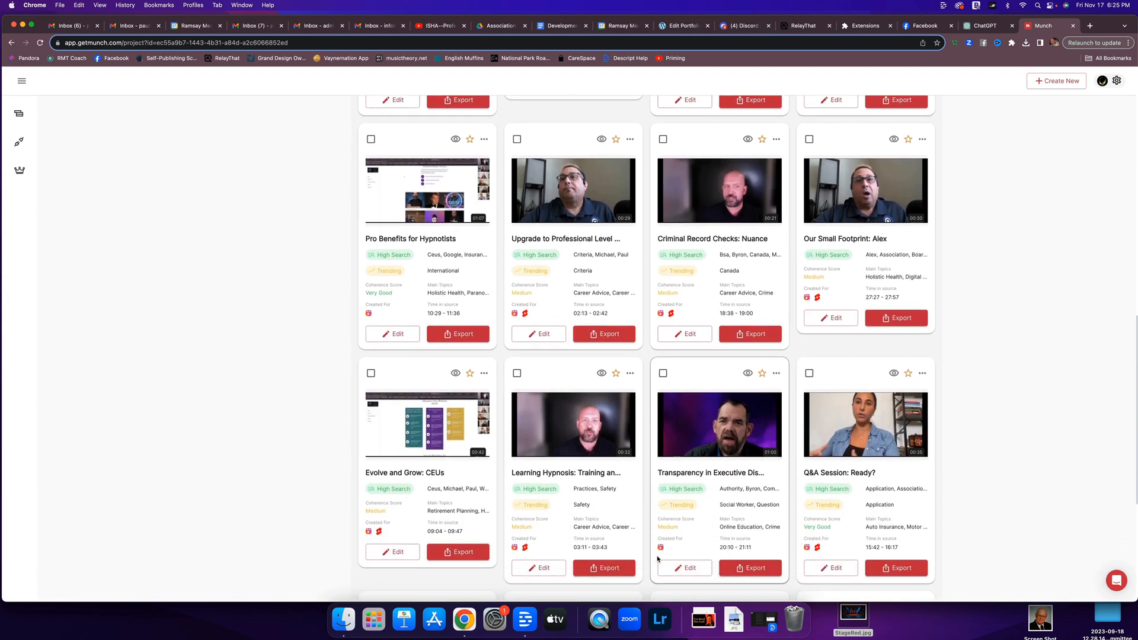
{"action": "scroll", "coordinate": [657, 559], "scroll_direction": "down", "scroll_amount": 2}
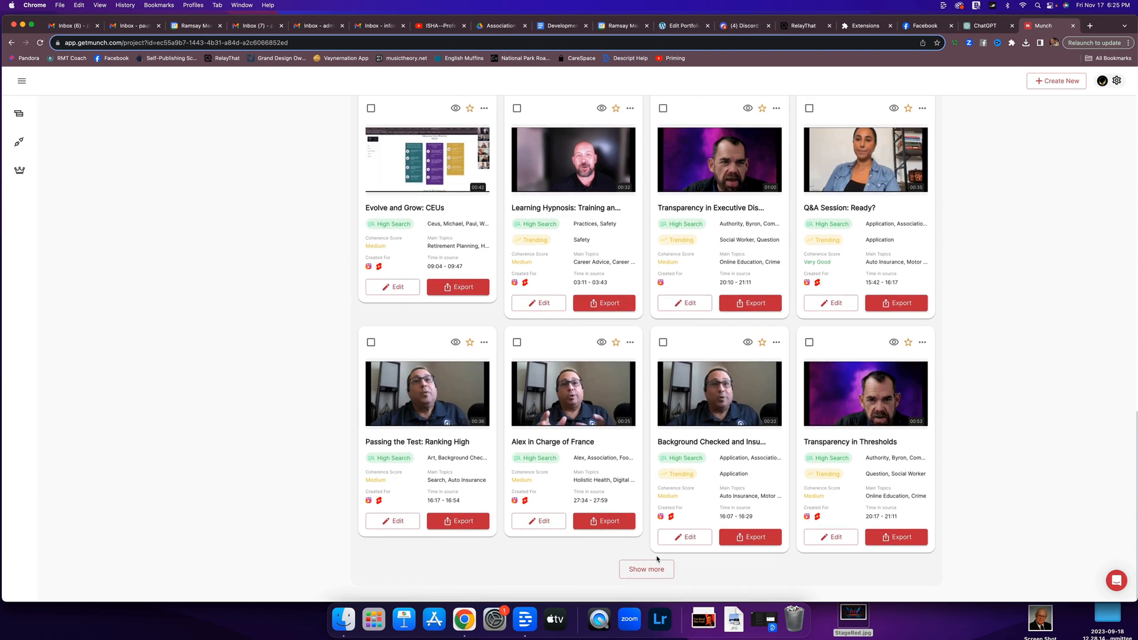
{"action": "scroll", "coordinate": [657, 559], "scroll_direction": "up", "scroll_amount": 1}
{"action": "scroll", "coordinate": [657, 559], "scroll_direction": "down", "scroll_amount": 1}
{"action": "left_click", "coordinate": [647, 565]}
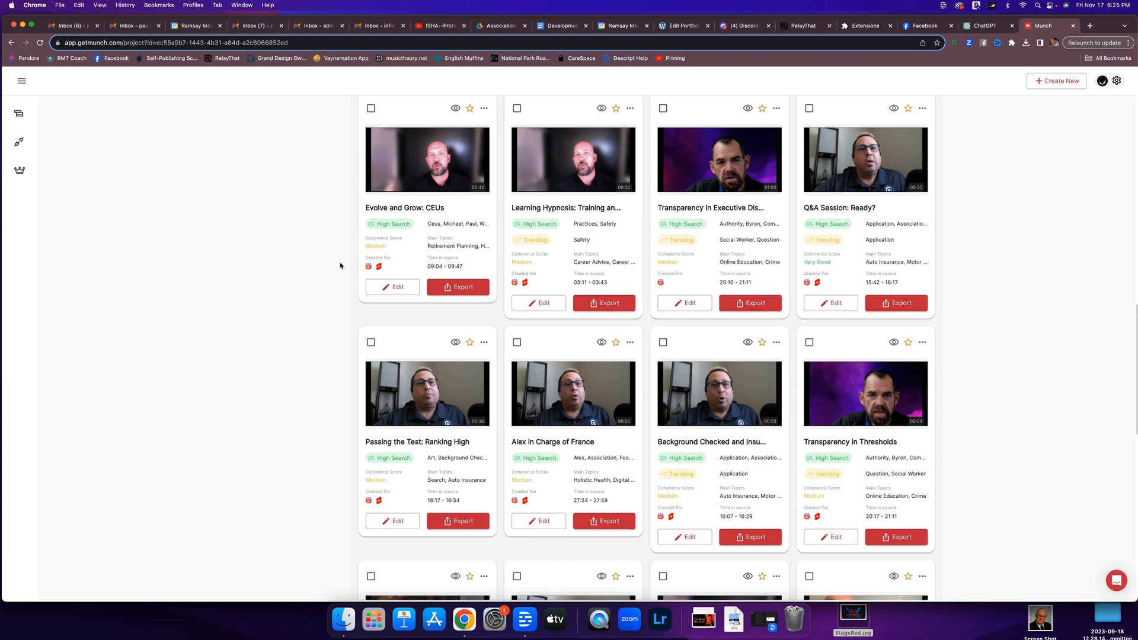
{"action": "scroll", "coordinate": [340, 266], "scroll_direction": "down", "scroll_amount": 9}
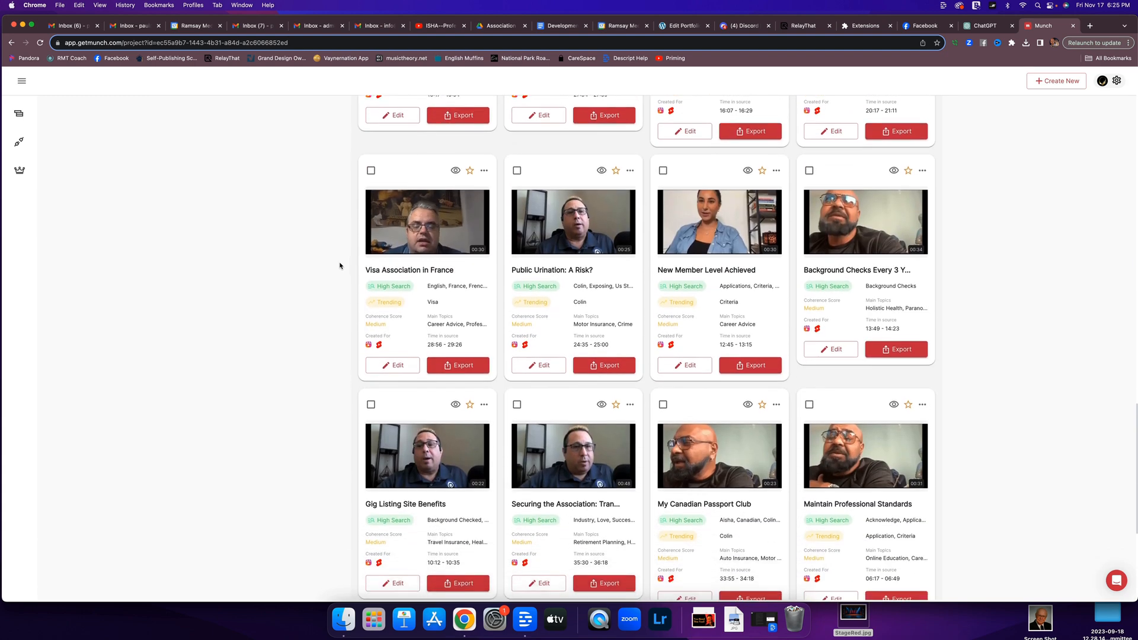
{"action": "scroll", "coordinate": [340, 266], "scroll_direction": "down", "scroll_amount": 3}
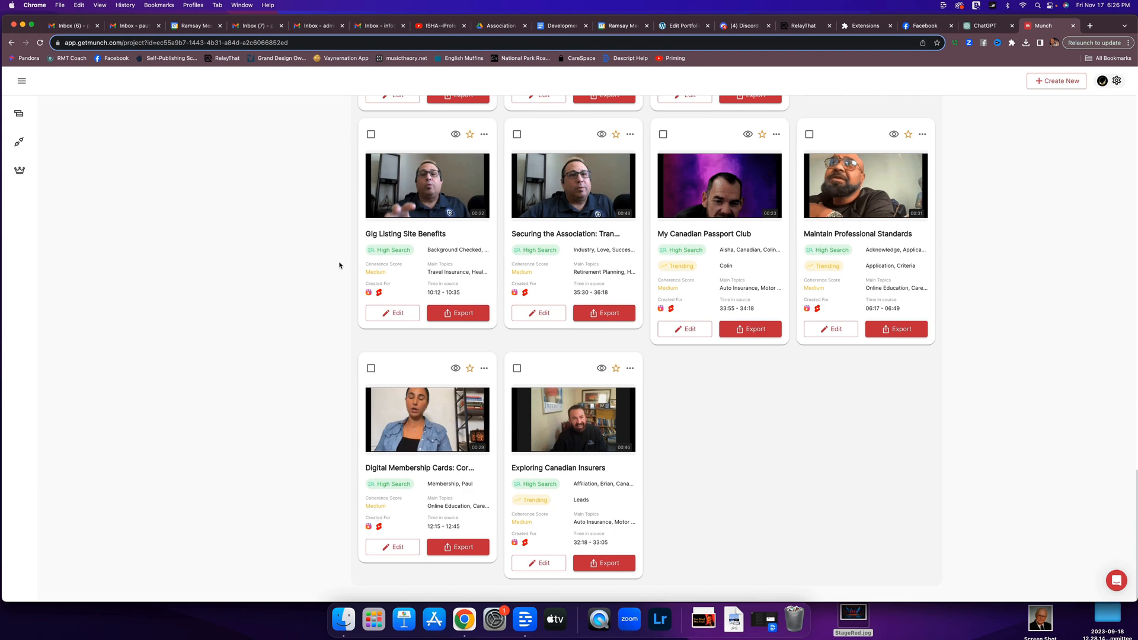
Return to the first clip, Proof of Insurance, and open it for editing.
{"action": "scroll", "coordinate": [339, 266], "scroll_direction": "up", "scroll_amount": 1}
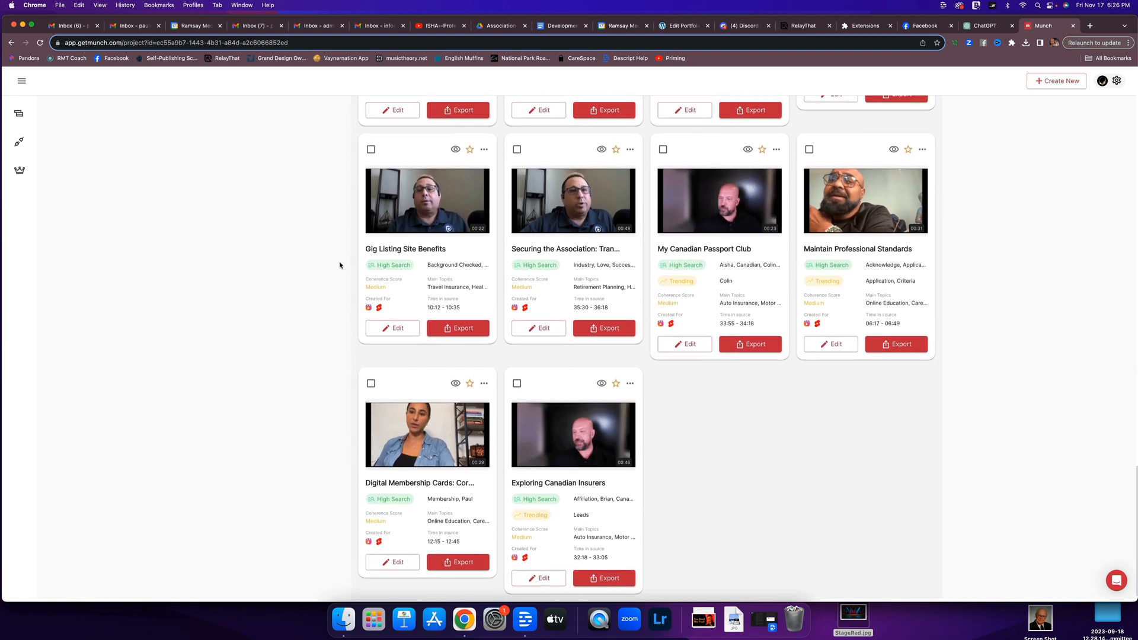
{"action": "scroll", "coordinate": [340, 266], "scroll_direction": "up", "scroll_amount": 5}
{"action": "scroll", "coordinate": [340, 266], "scroll_direction": "up", "scroll_amount": 15}
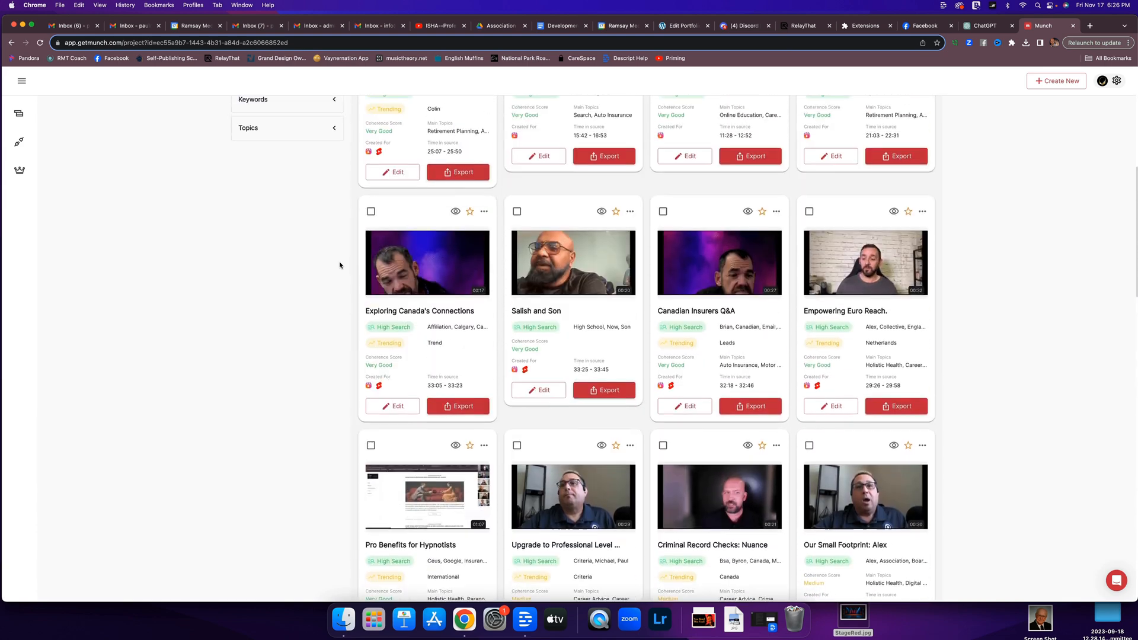
{"action": "scroll", "coordinate": [340, 266], "scroll_direction": "up", "scroll_amount": 5}
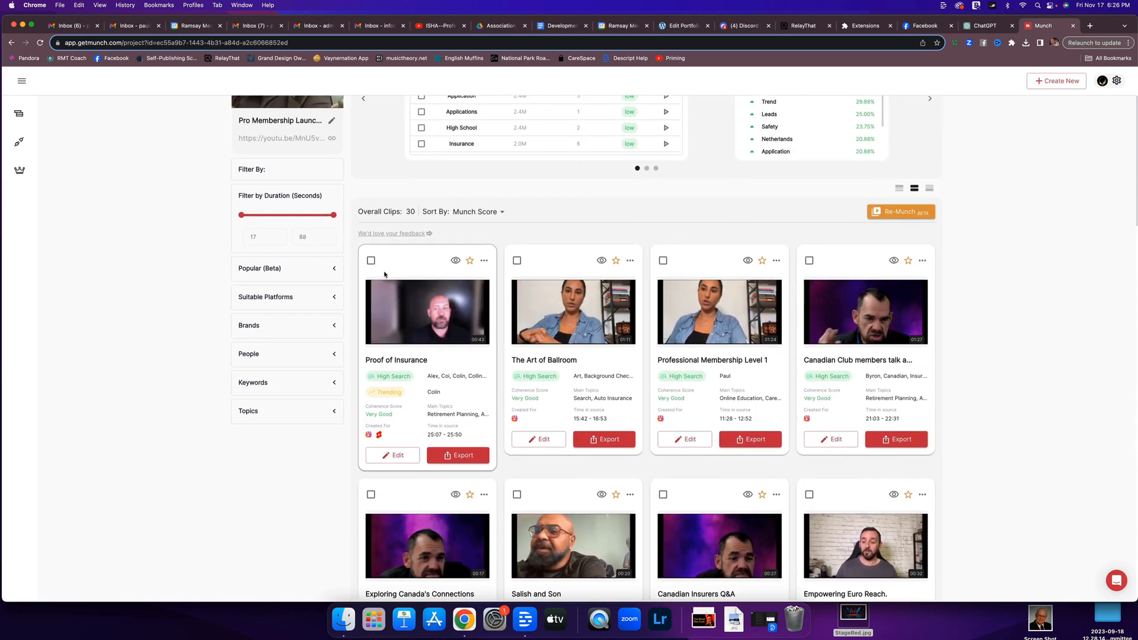
{"action": "left_click", "coordinate": [398, 455]}
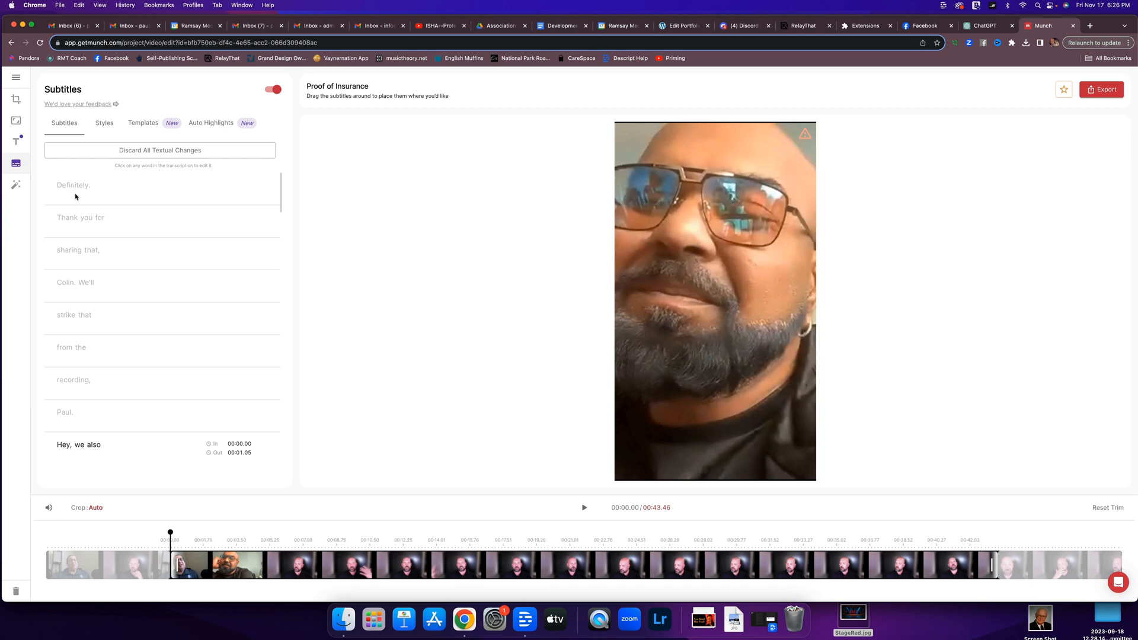
Examine the clip's subtitle transcript, the subtitle templates and the subtitle style settings, ending back at the transcript.
{"action": "scroll", "coordinate": [99, 256], "scroll_direction": "down", "scroll_amount": 1}
{"action": "scroll", "coordinate": [100, 256], "scroll_direction": "down", "scroll_amount": 5}
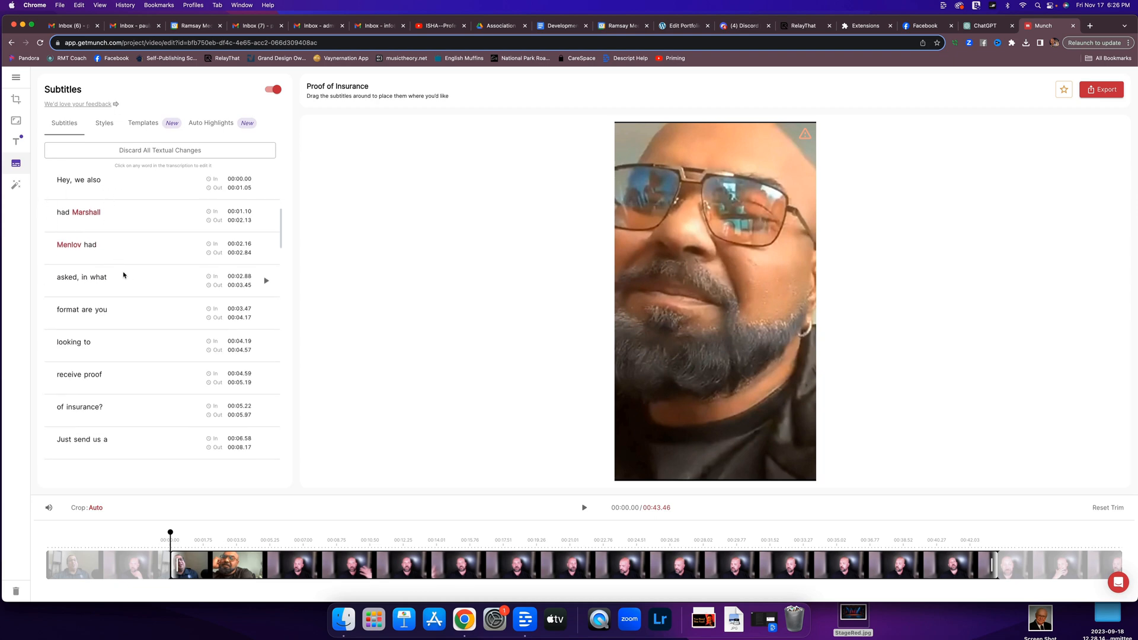
{"action": "scroll", "coordinate": [125, 307], "scroll_direction": "down", "scroll_amount": 5}
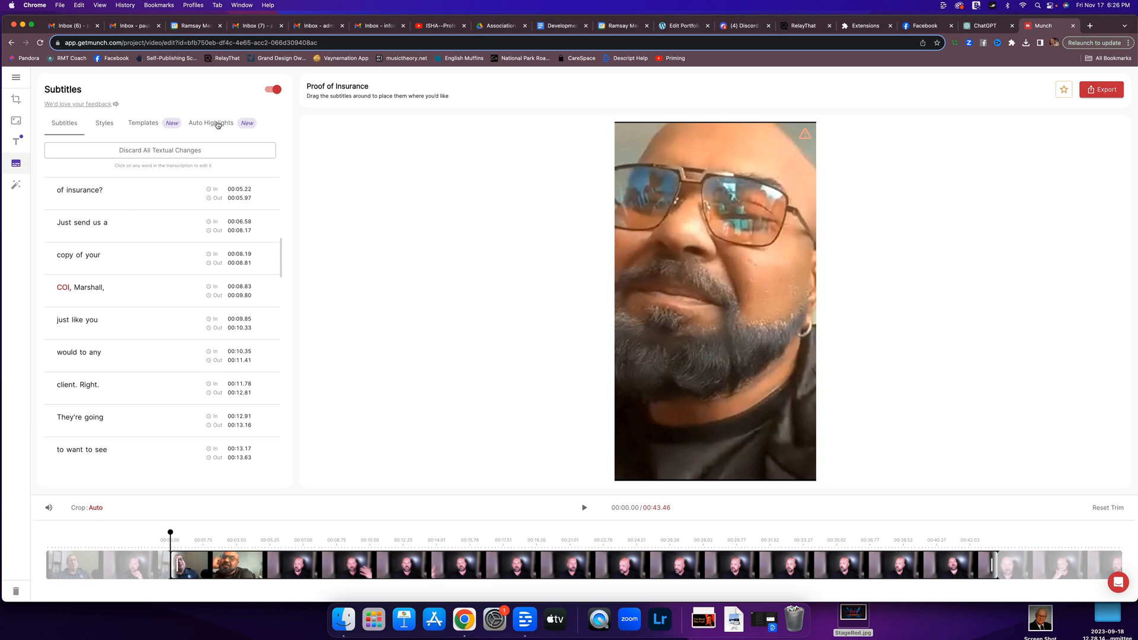
{"action": "left_click", "coordinate": [138, 124]}
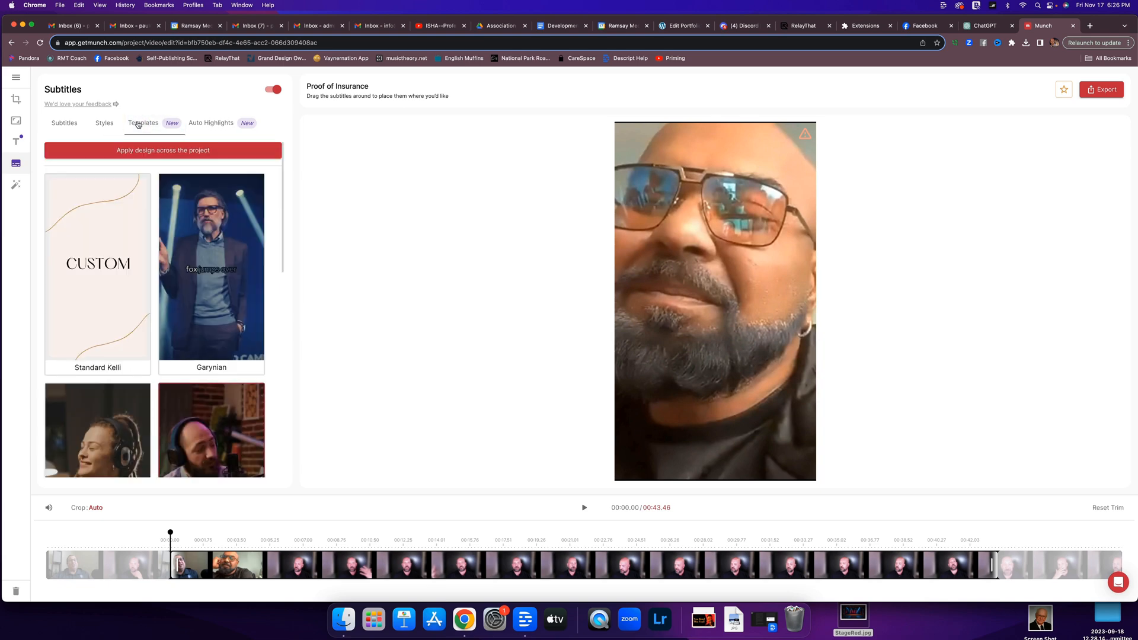
{"action": "left_click", "coordinate": [101, 125]}
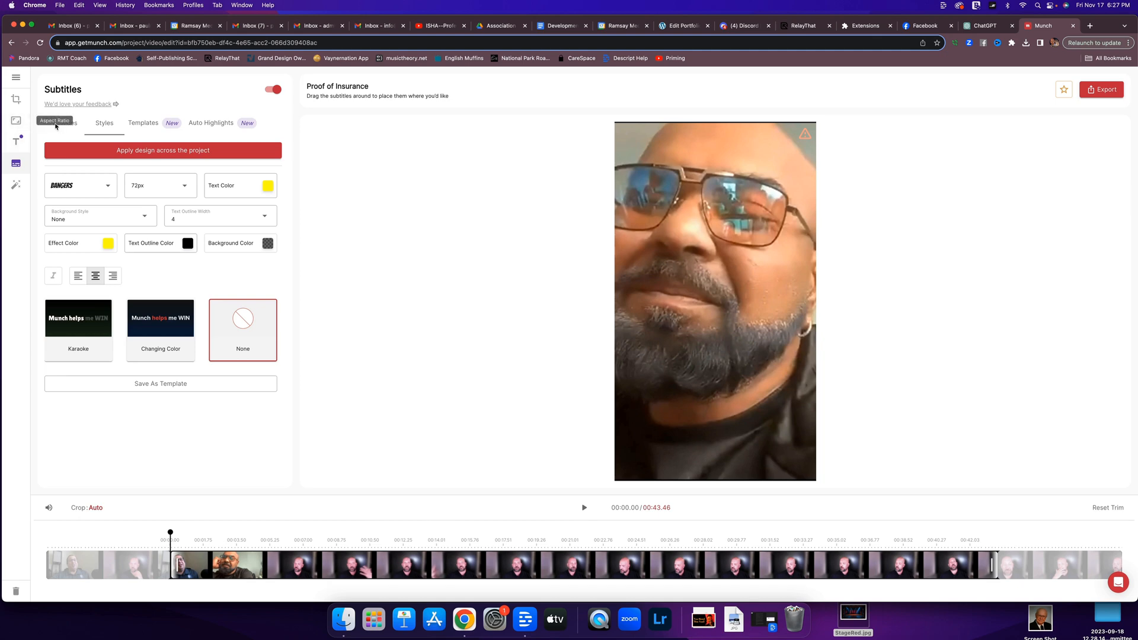
{"action": "left_click", "coordinate": [78, 127]}
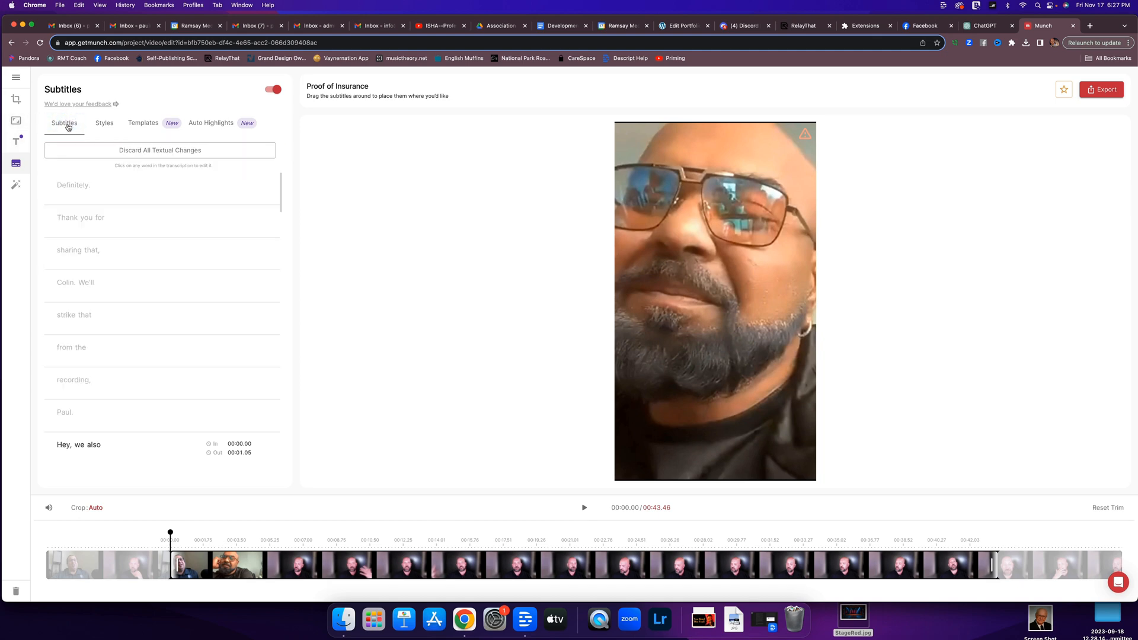
Read through the timed subtitle transcript of the Proof of Insurance clip, checking the words highlighted in red.
{"action": "scroll", "coordinate": [142, 361], "scroll_direction": "down", "scroll_amount": 8}
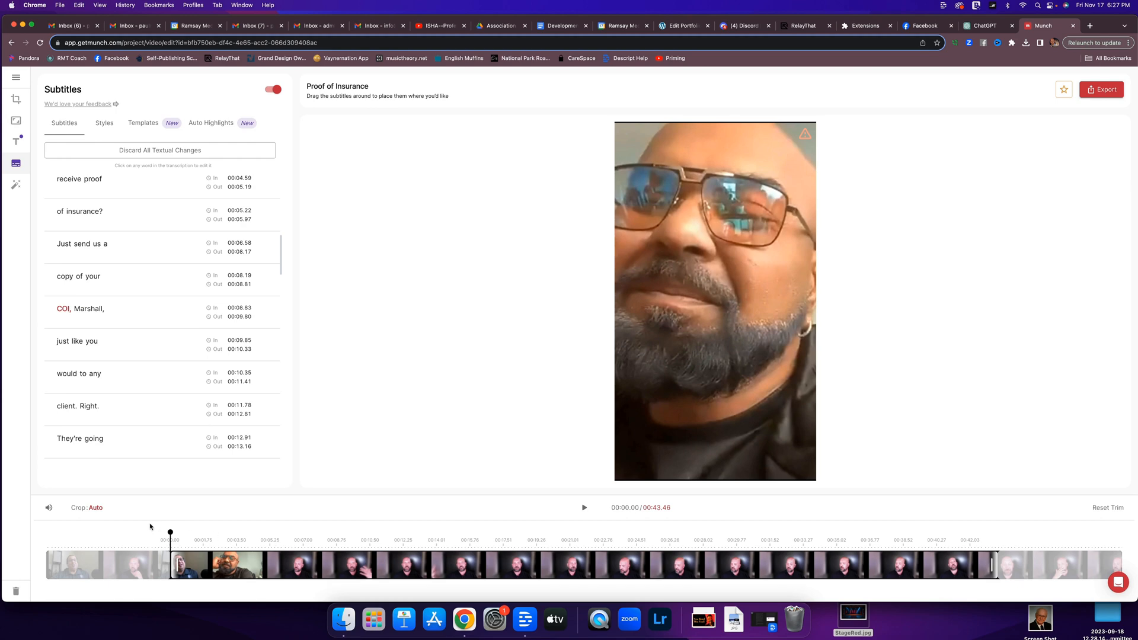
{"action": "scroll", "coordinate": [110, 337], "scroll_direction": "up", "scroll_amount": 8}
{"action": "scroll", "coordinate": [111, 337], "scroll_direction": "down", "scroll_amount": 1}
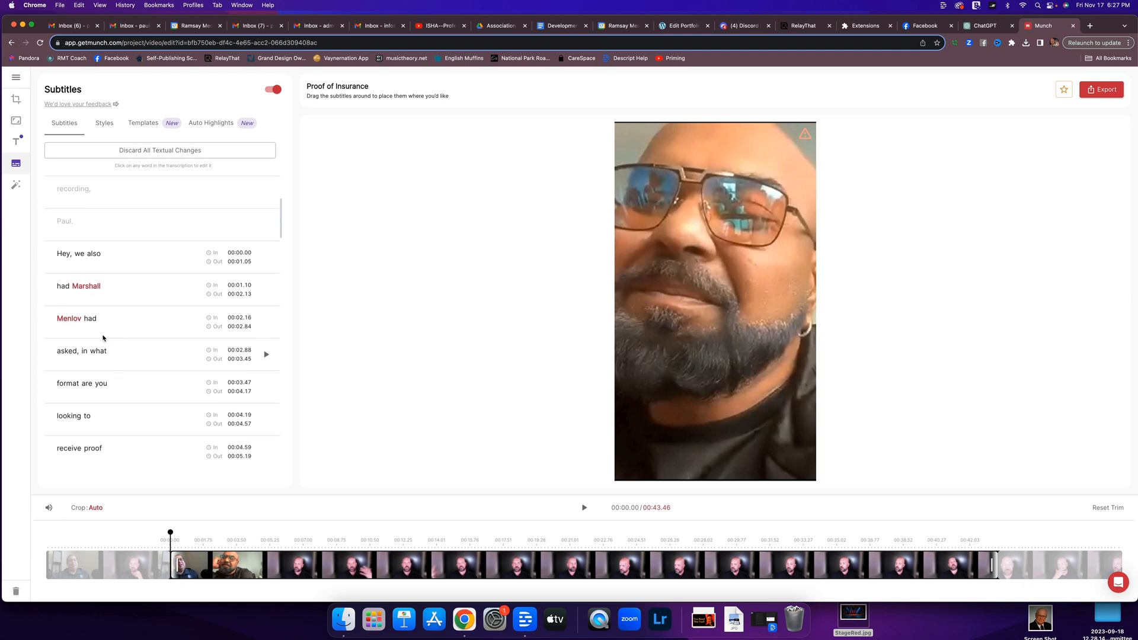
{"action": "mouse_move", "coordinate": [73, 321]}
{"action": "scroll", "coordinate": [92, 323], "scroll_direction": "down", "scroll_amount": 4}
{"action": "scroll", "coordinate": [92, 325], "scroll_direction": "down", "scroll_amount": 2}
{"action": "scroll", "coordinate": [92, 326], "scroll_direction": "down", "scroll_amount": 1}
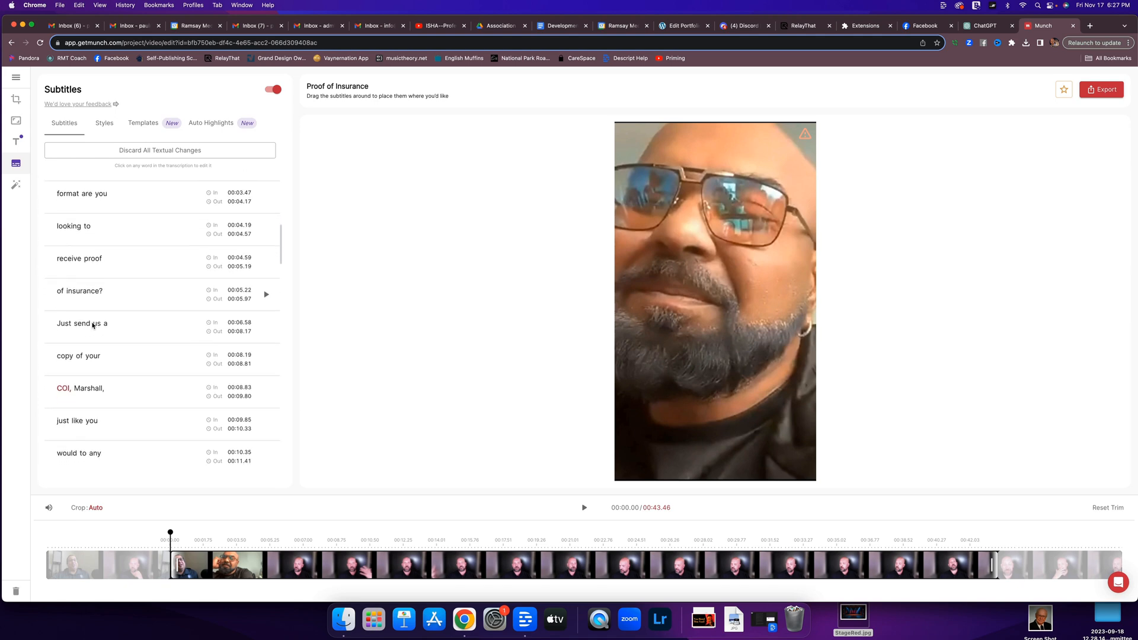
{"action": "scroll", "coordinate": [98, 300], "scroll_direction": "up", "scroll_amount": 3}
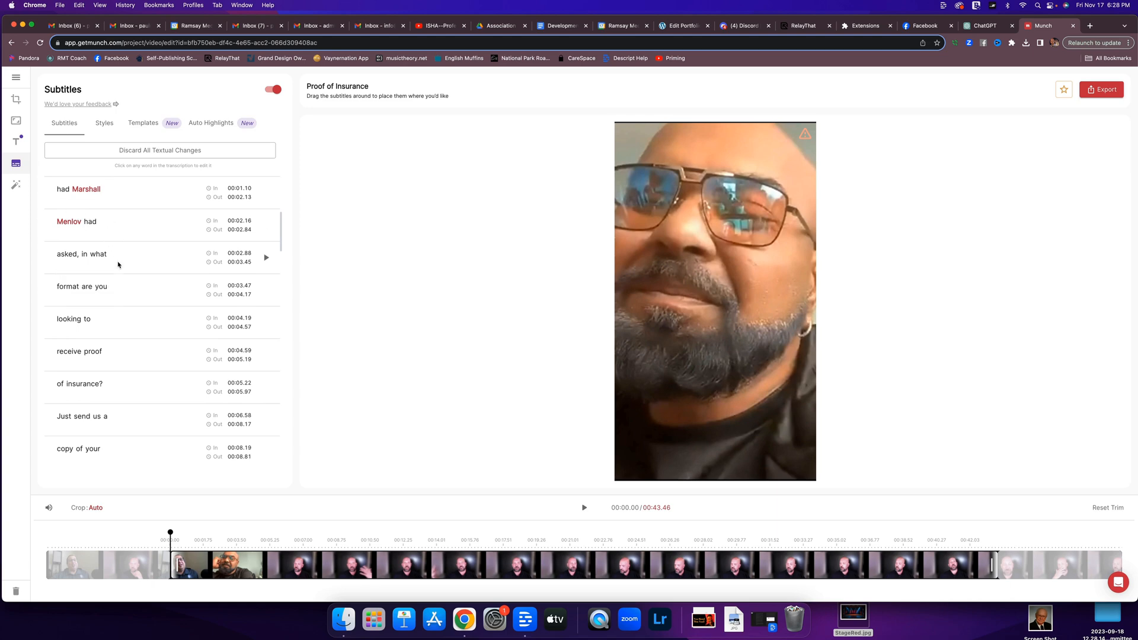
{"action": "scroll", "coordinate": [101, 265], "scroll_direction": "down", "scroll_amount": 8}
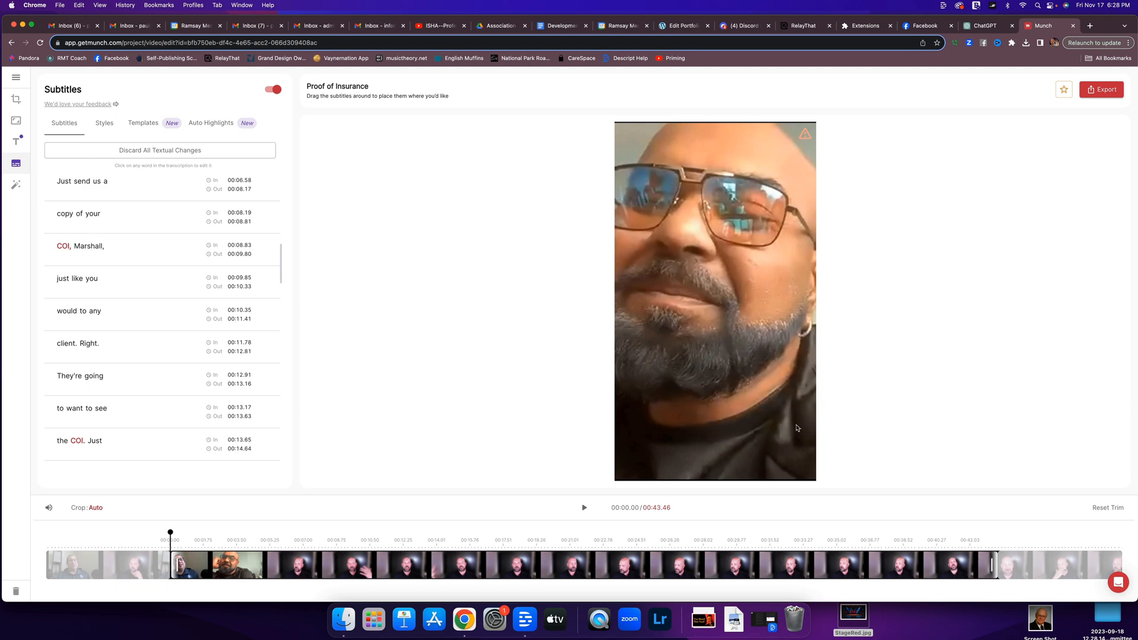
Leave the clip editor for the Pro Membership Launch Content project and look over its generated clips again.
{"action": "left_click", "coordinate": [18, 74]}
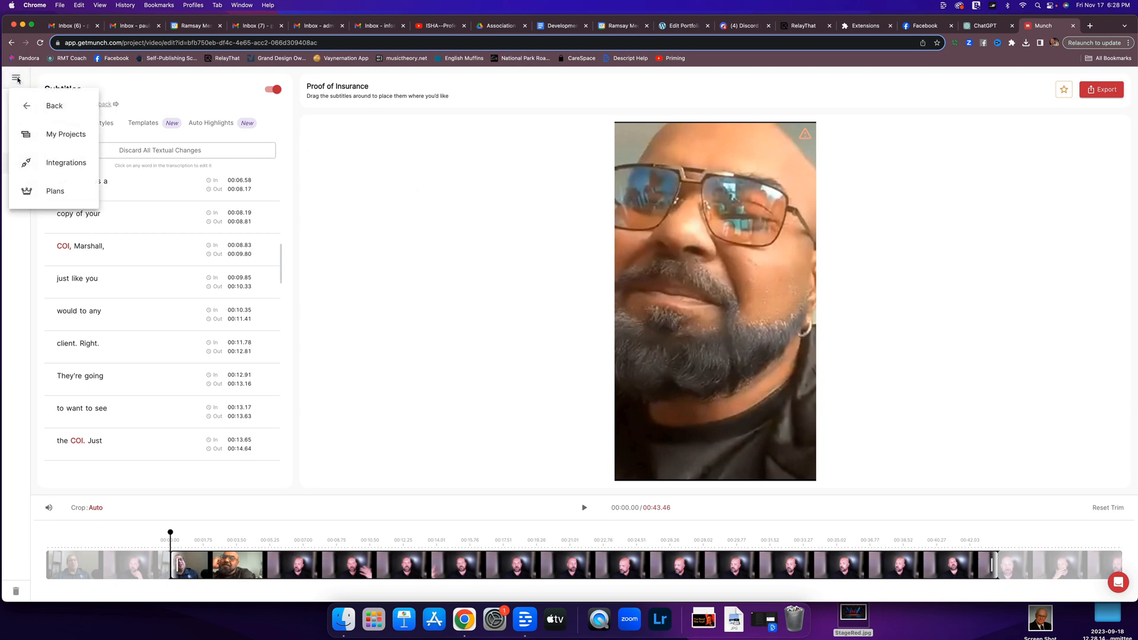
{"action": "left_click", "coordinate": [53, 109]}
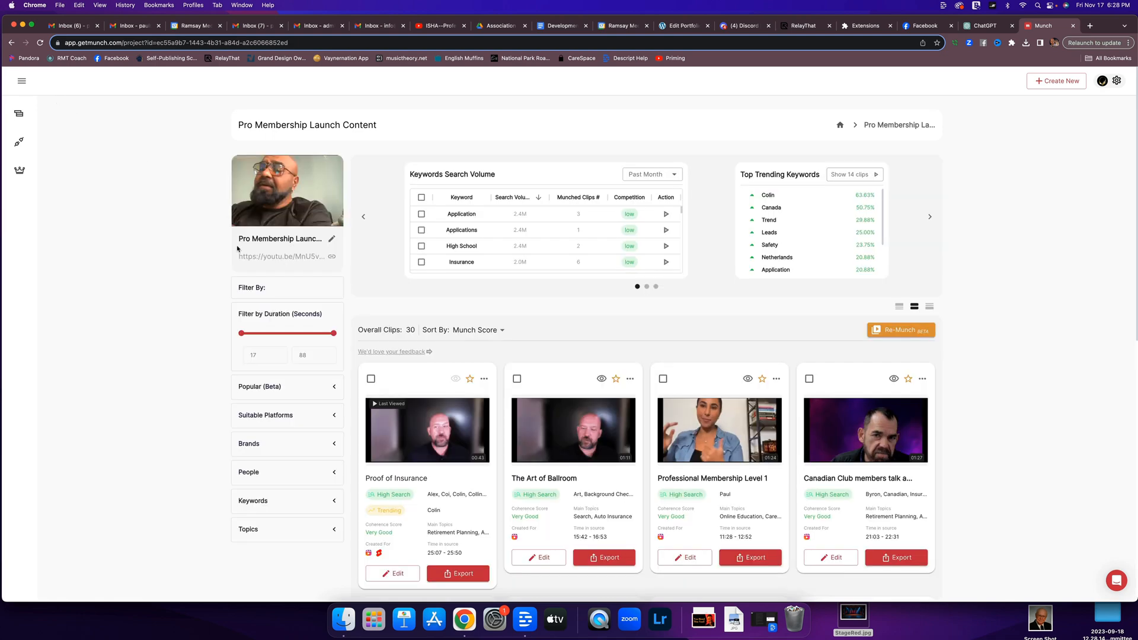
{"action": "scroll", "coordinate": [495, 364], "scroll_direction": "down", "scroll_amount": 10}
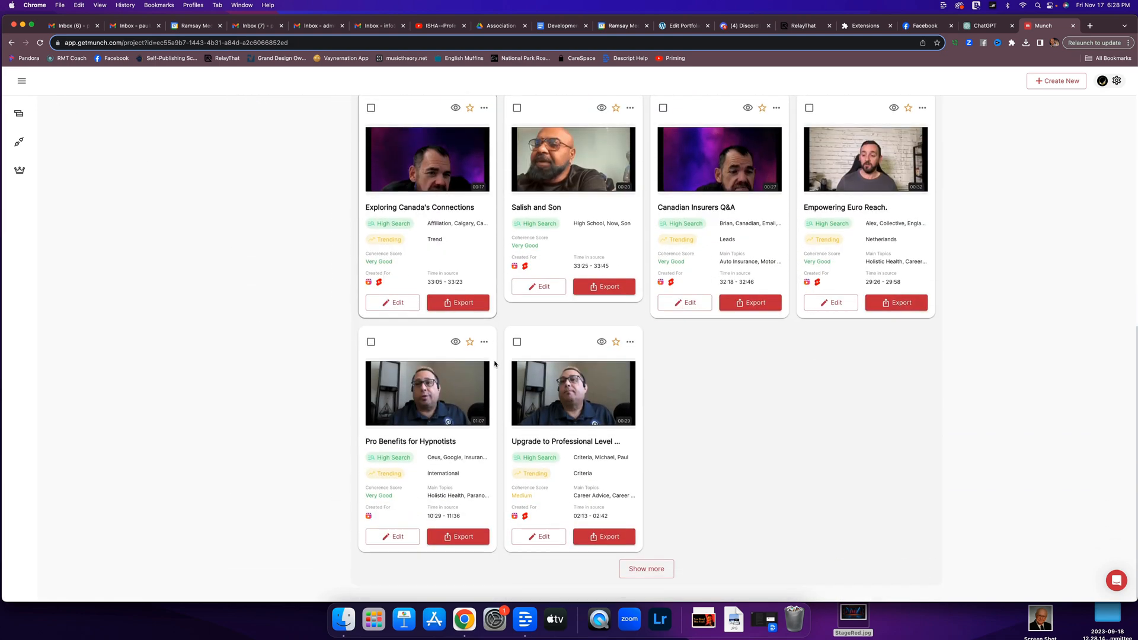
{"action": "scroll", "coordinate": [495, 364], "scroll_direction": "up", "scroll_amount": 10}
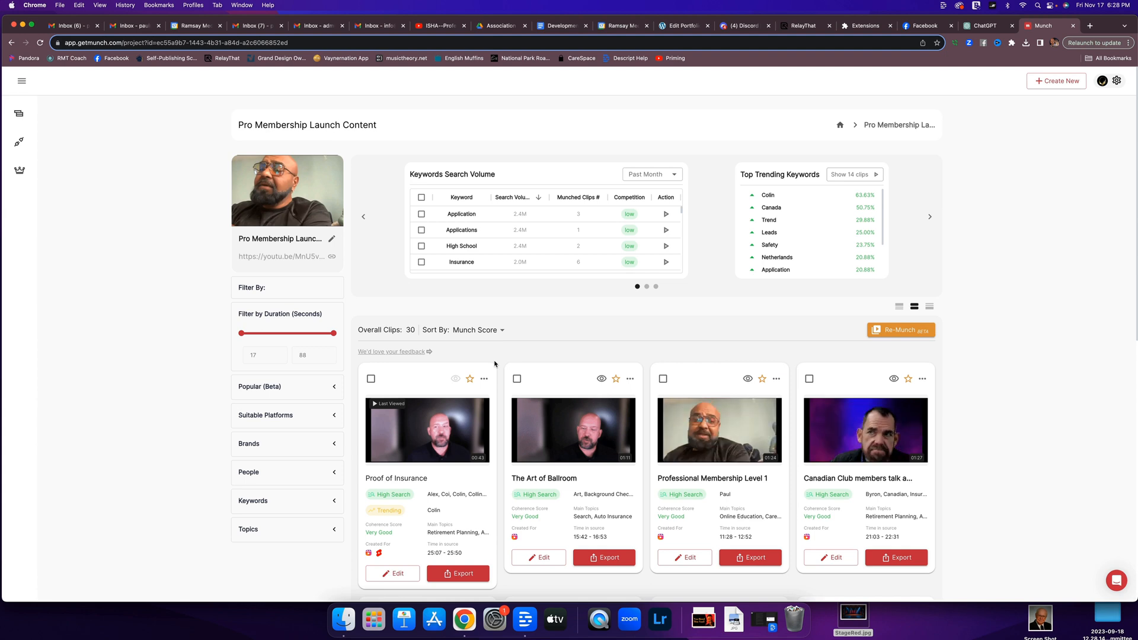
{"action": "scroll", "coordinate": [475, 368], "scroll_direction": "down", "scroll_amount": 1}
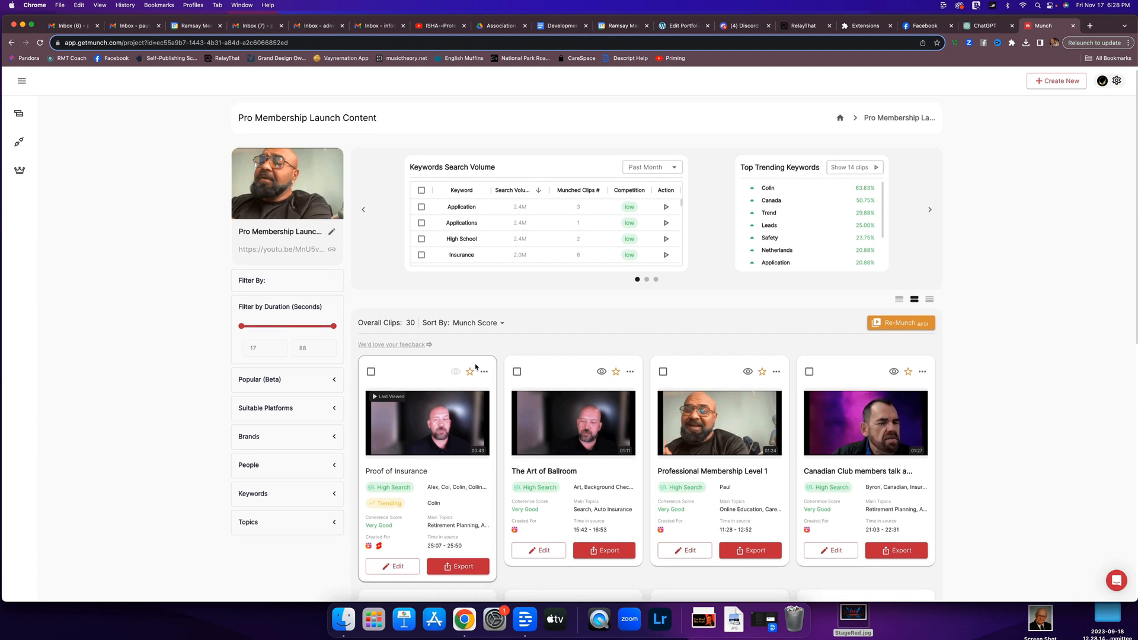
{"action": "scroll", "coordinate": [475, 368], "scroll_direction": "down", "scroll_amount": 1}
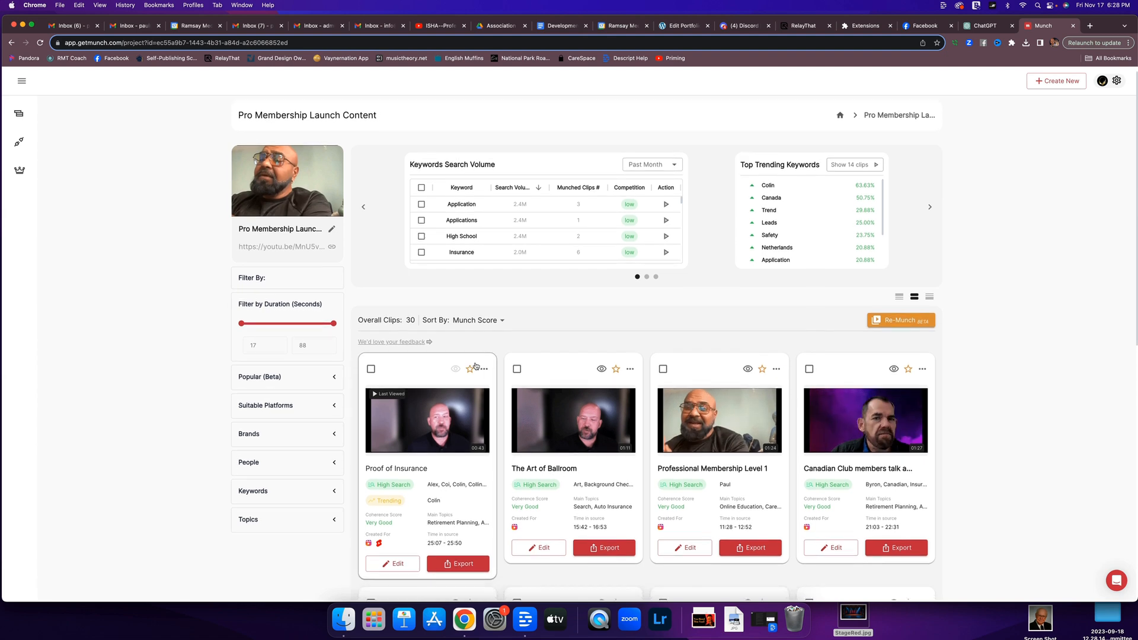
{"action": "scroll", "coordinate": [476, 366], "scroll_direction": "down", "scroll_amount": 1}
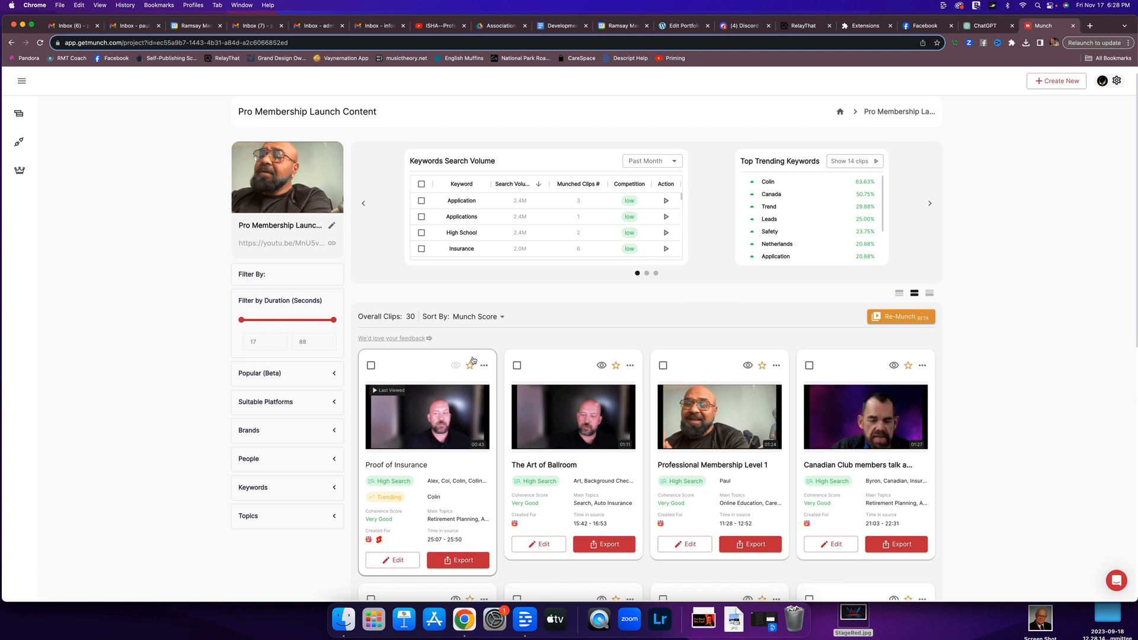